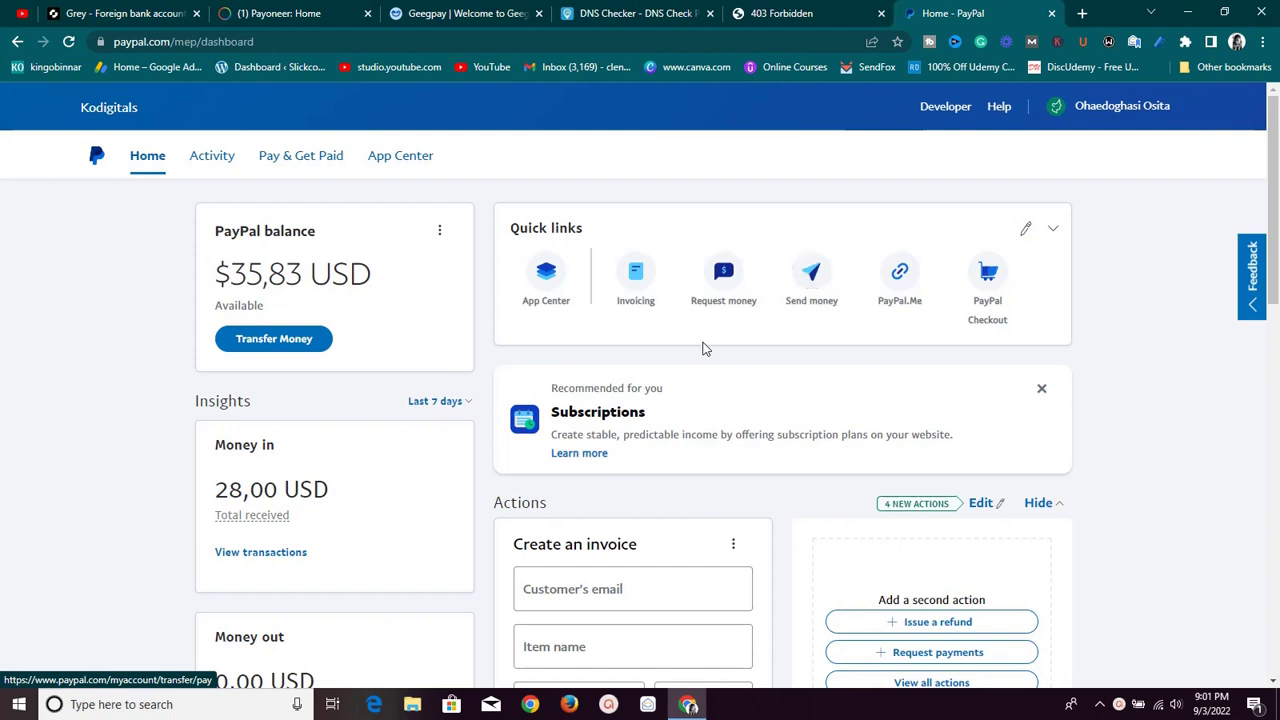
Step: Look over the PayPal dashboard's balance, quick links, invoice form and recent activity list
scroll(705, 344, down, 3)
scroll(705, 344, up, 3)
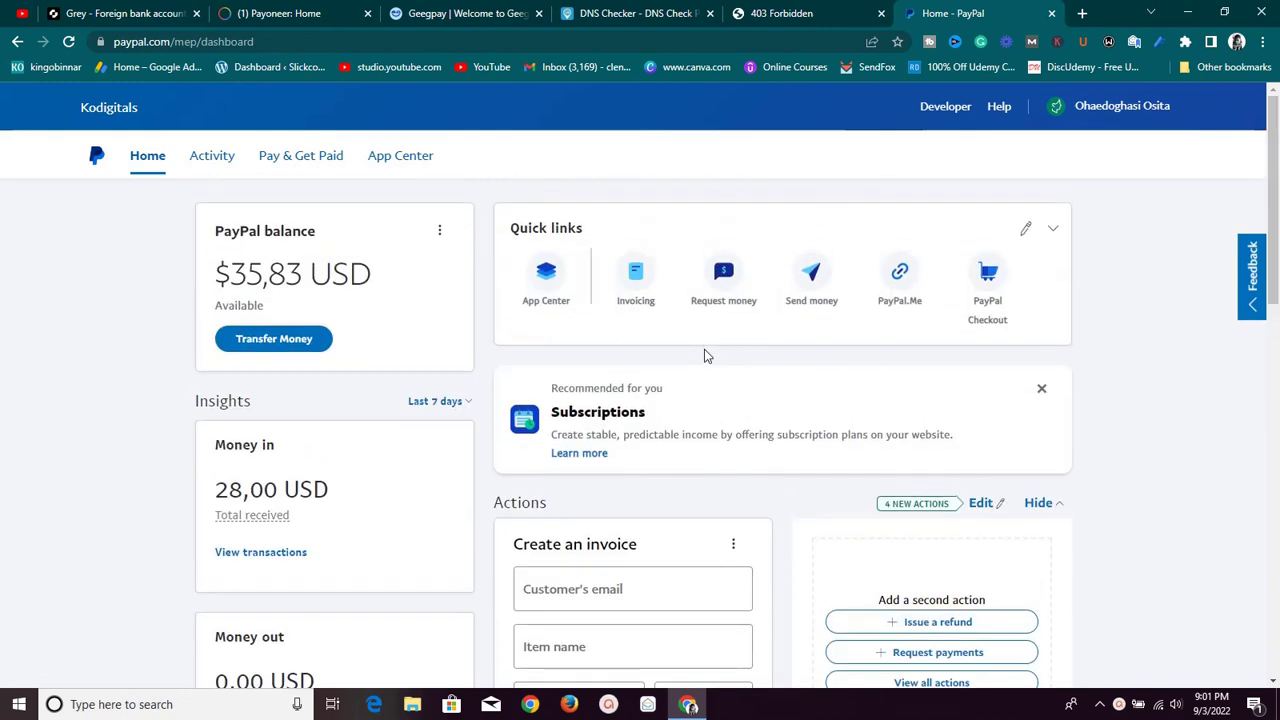
scroll(705, 355, down, 10)
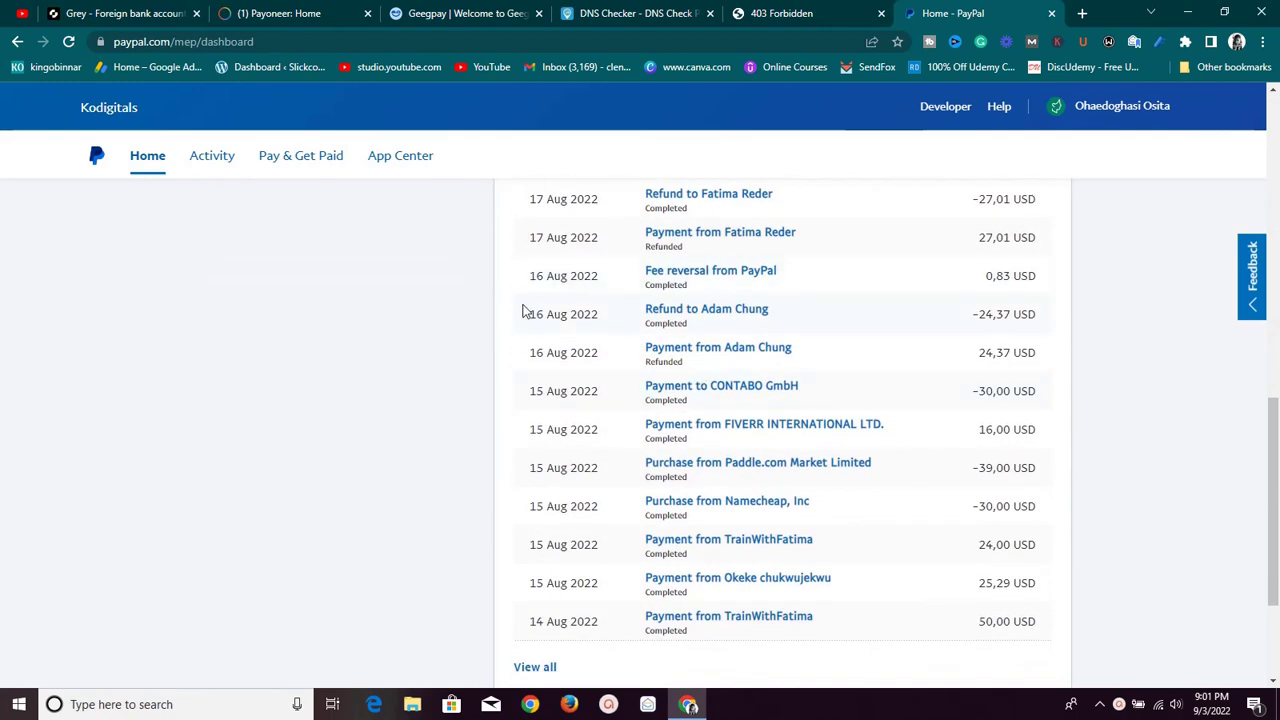
scroll(529, 323, up, 6)
scroll(529, 327, up, 3)
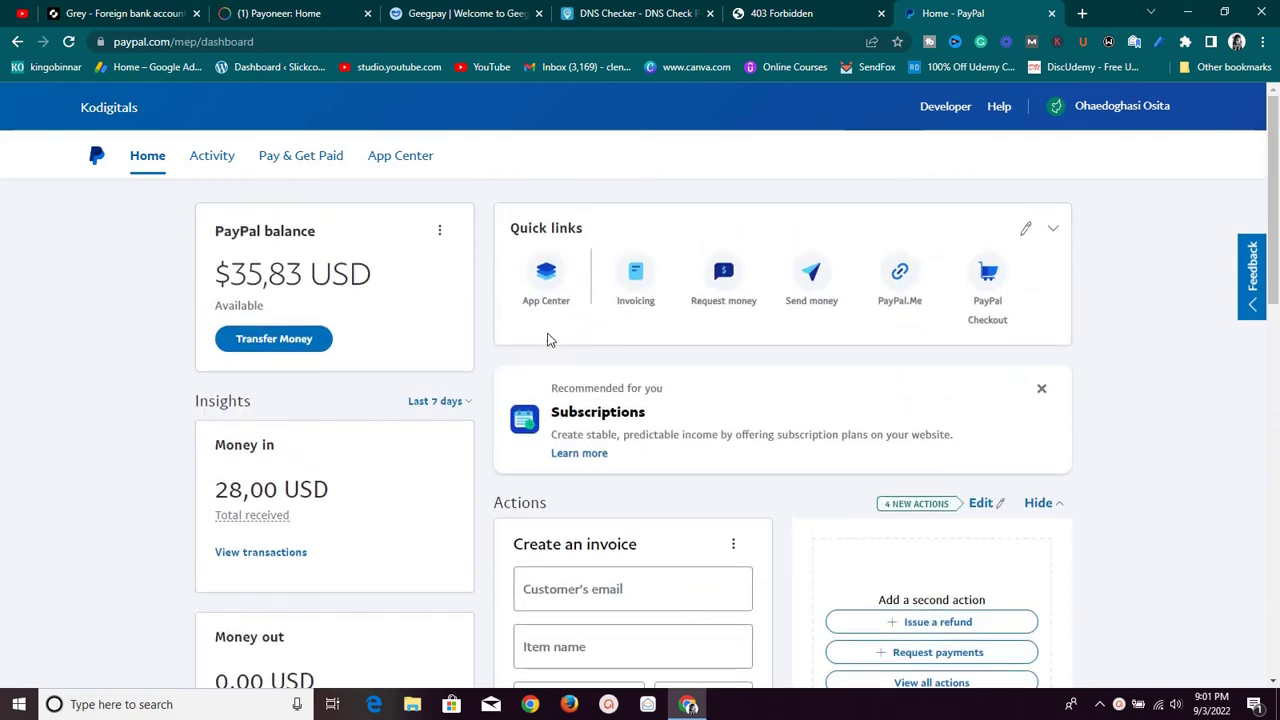
scroll(597, 278, down, 6)
scroll(597, 273, down, 4)
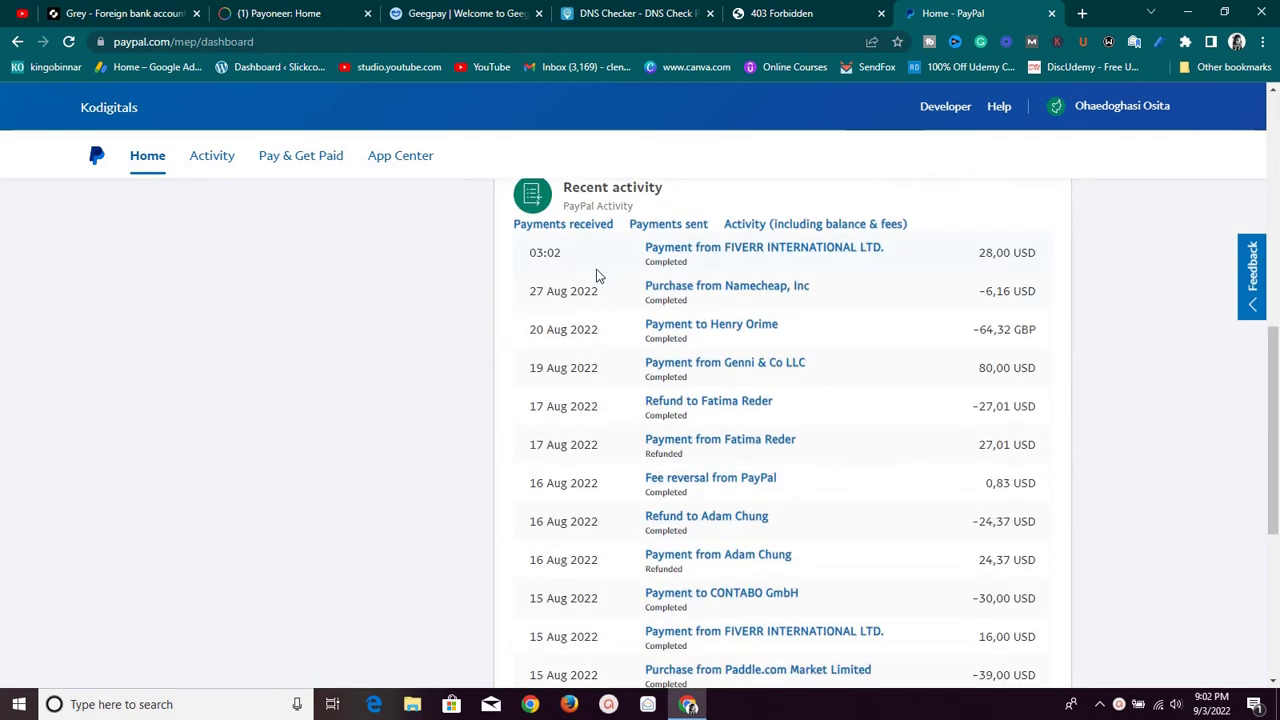
scroll(597, 268, up, 8)
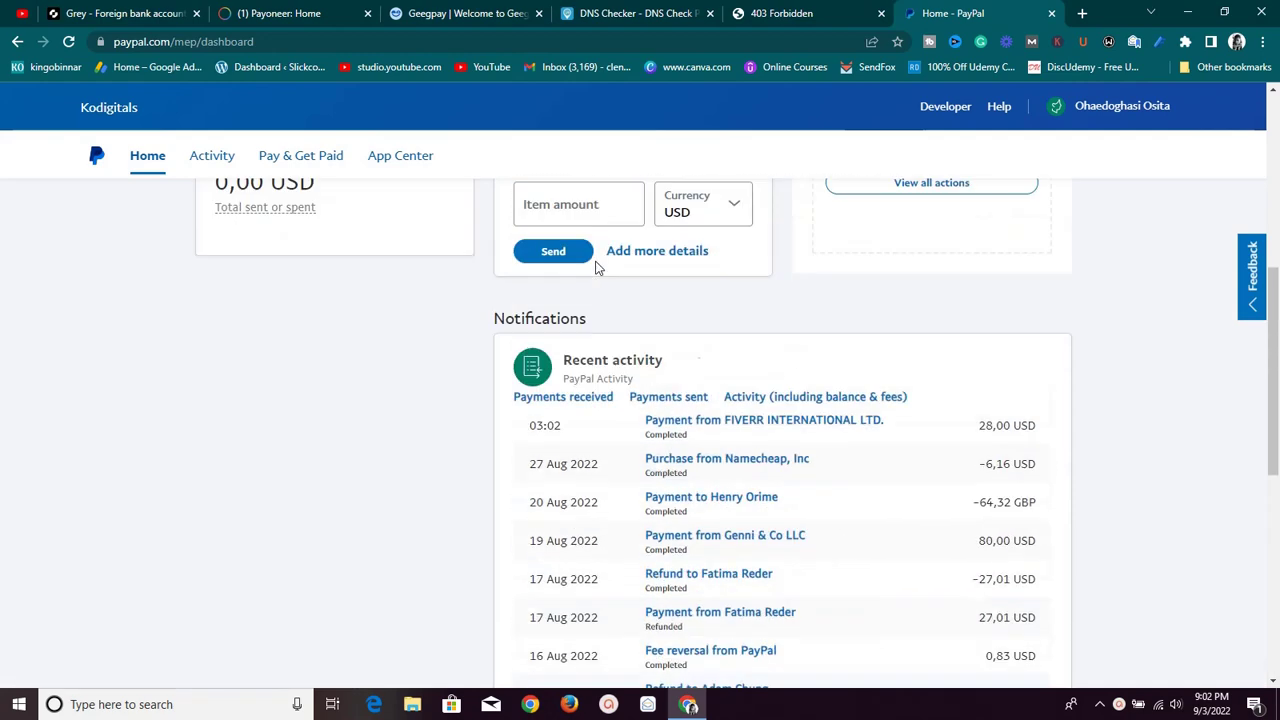
scroll(597, 264, up, 3)
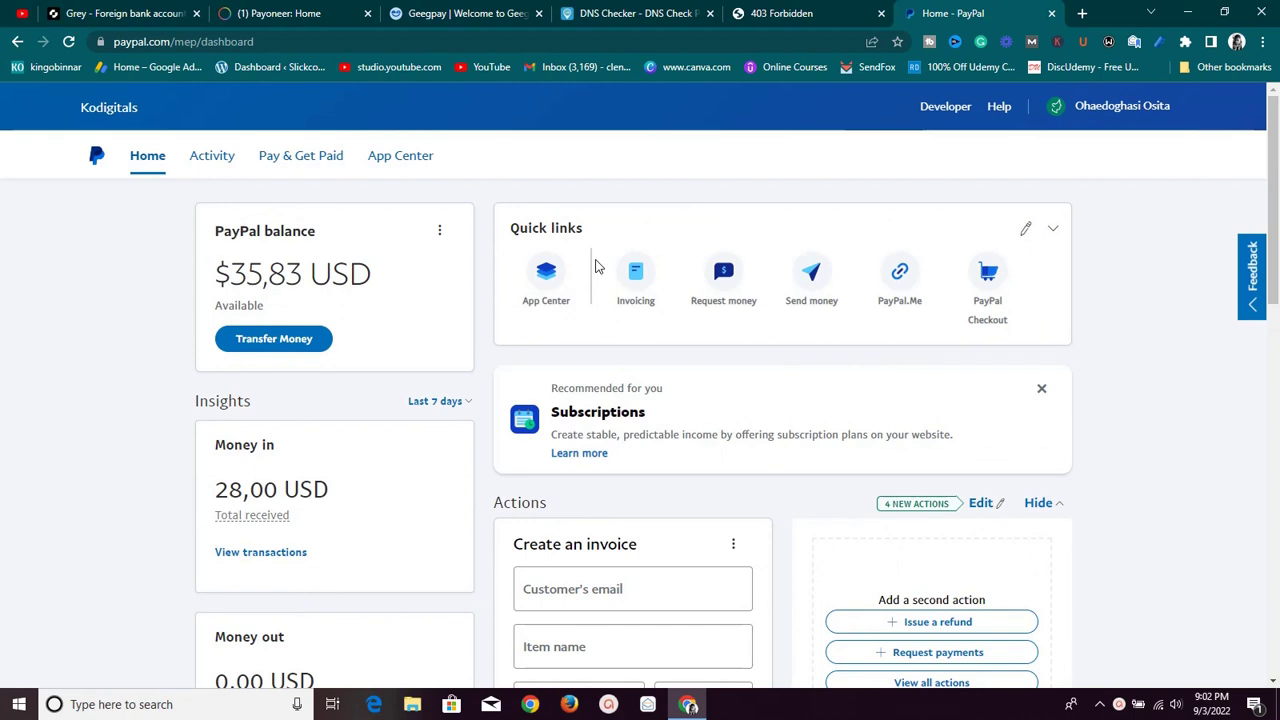
scroll(643, 323, down, 2)
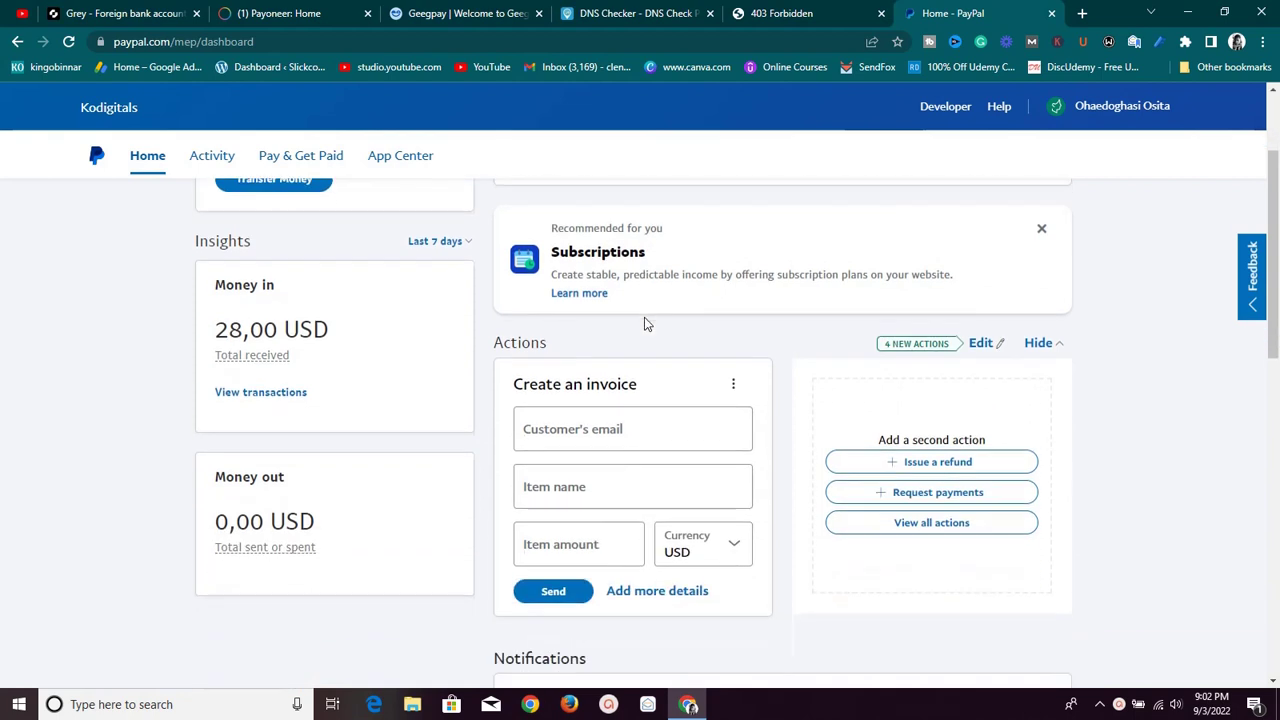
scroll(645, 321, up, 2)
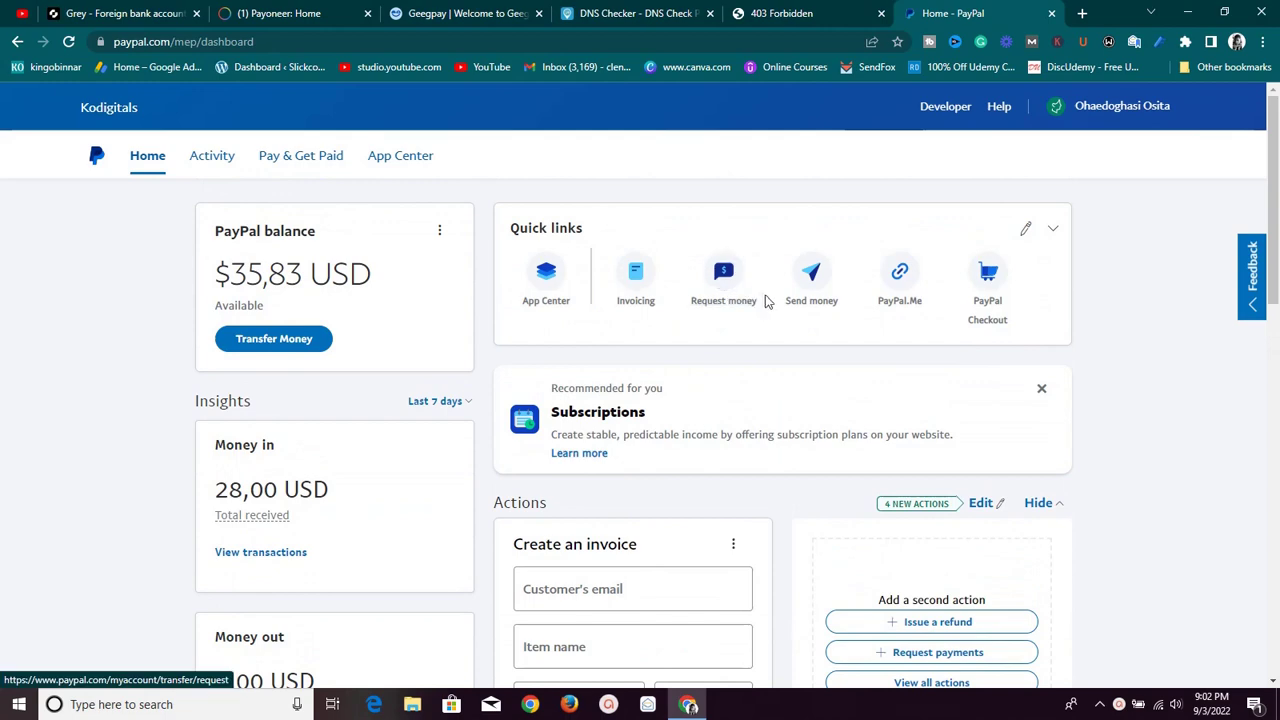
scroll(769, 323, down, 2)
scroll(771, 330, down, 8)
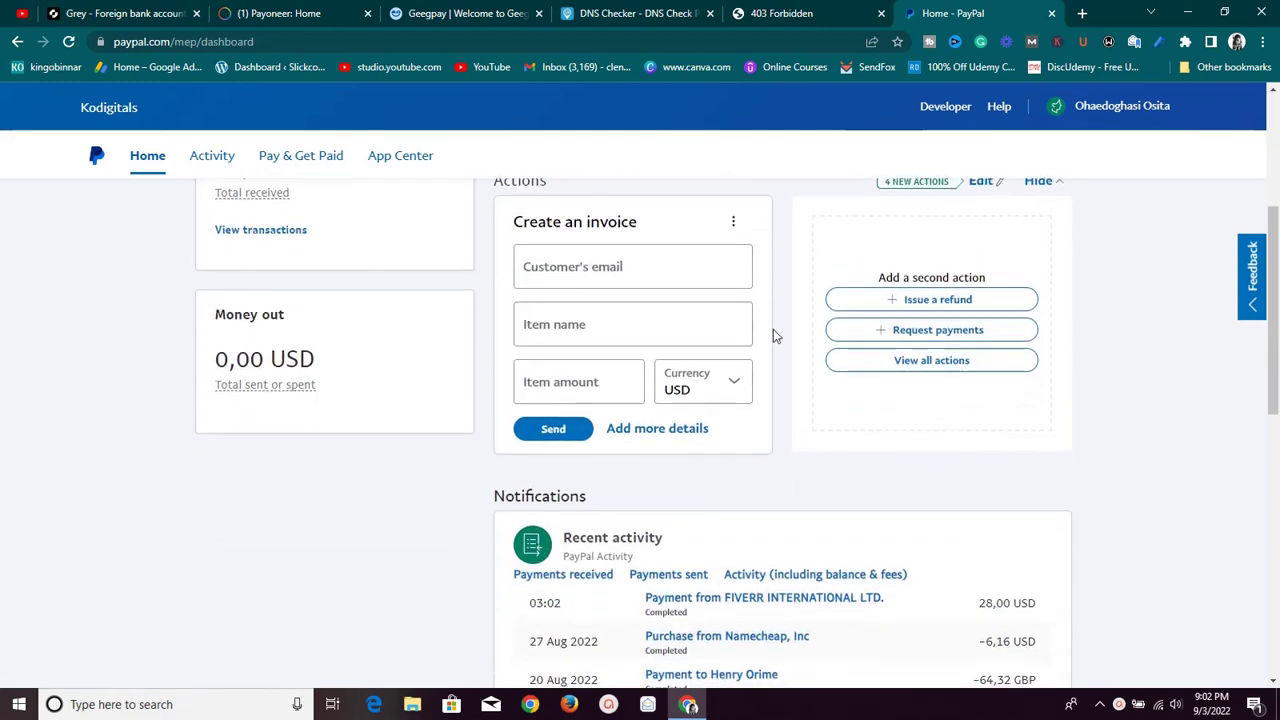
scroll(775, 322, up, 10)
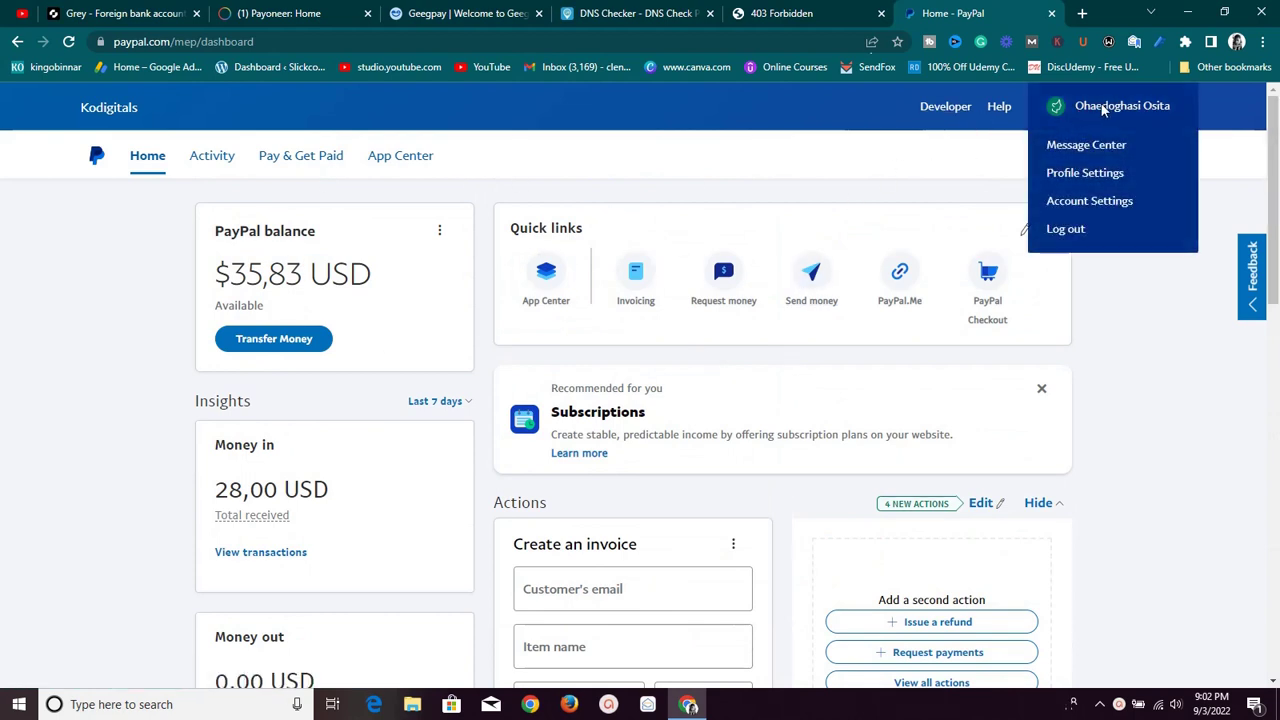
Step: Open the account settings and view the limits on the account
mouse_move(1080, 118)
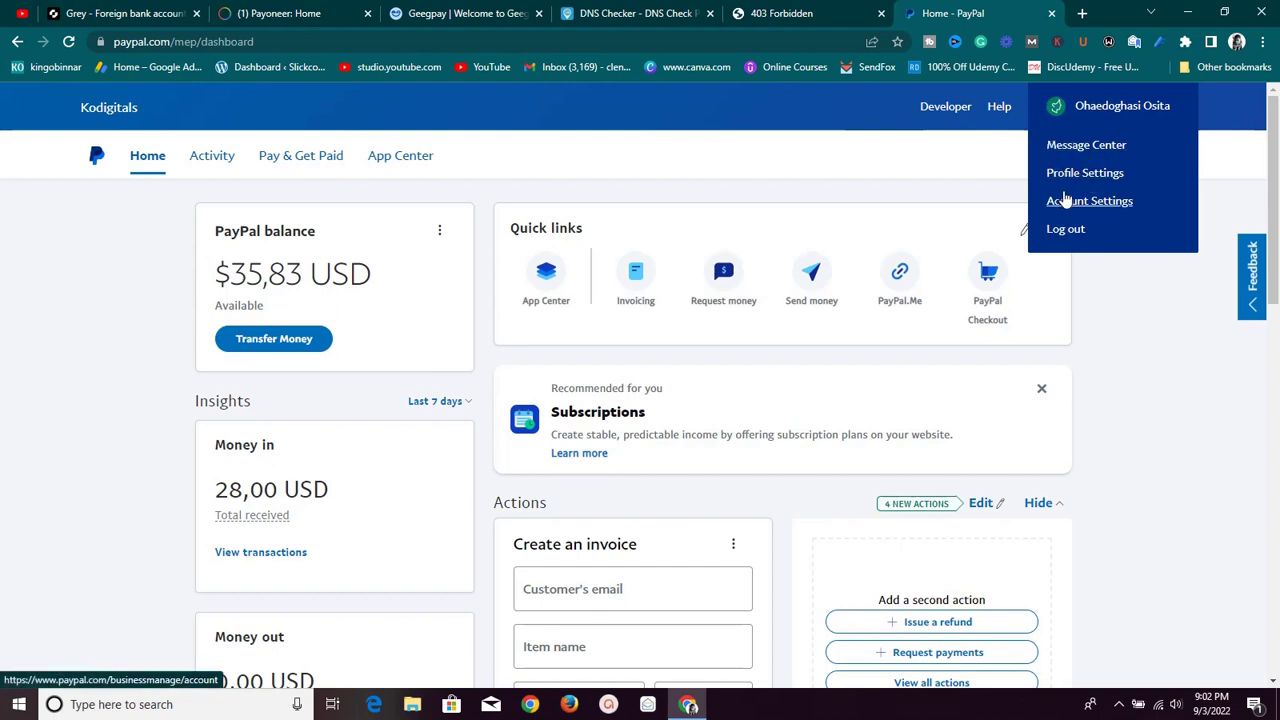
click(1079, 220)
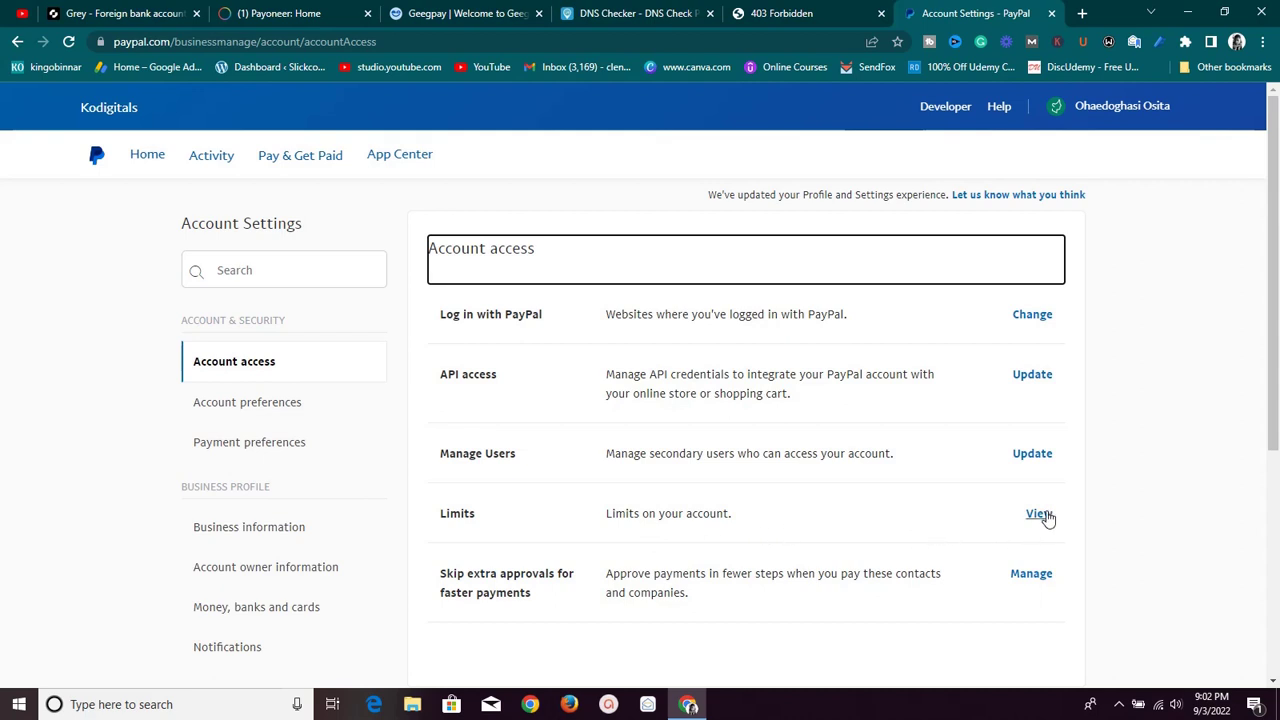
click(1040, 515)
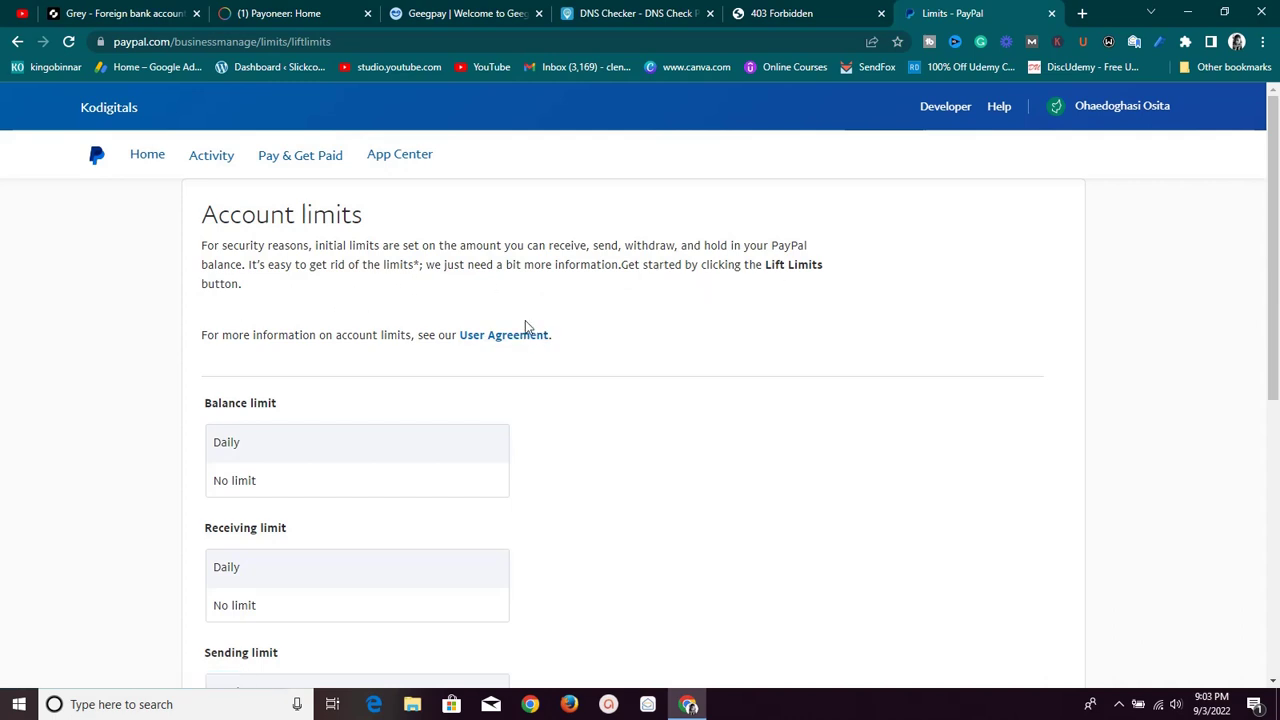
Step: Examine the balance, receiving, sending and withdrawal limits on the account limits page
scroll(545, 346, down, 2)
scroll(551, 345, up, 2)
scroll(580, 357, down, 2)
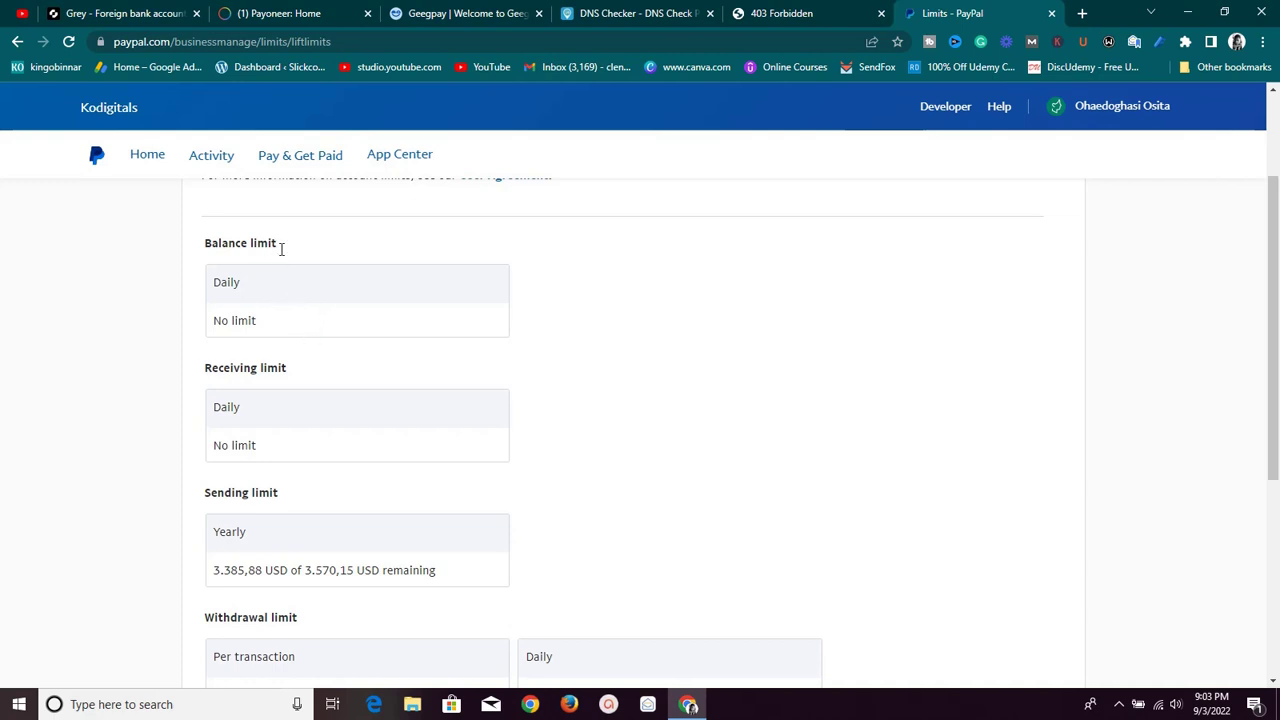
scroll(265, 335, down, 1)
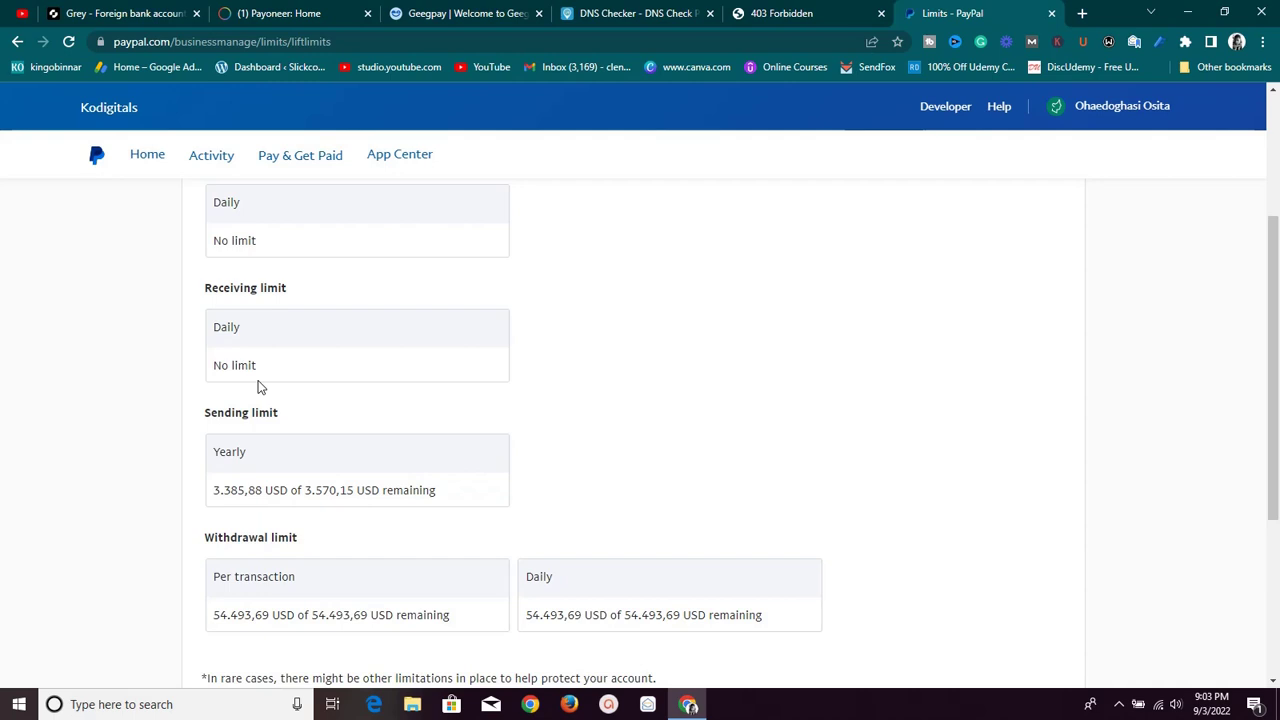
scroll(258, 387, down, 2)
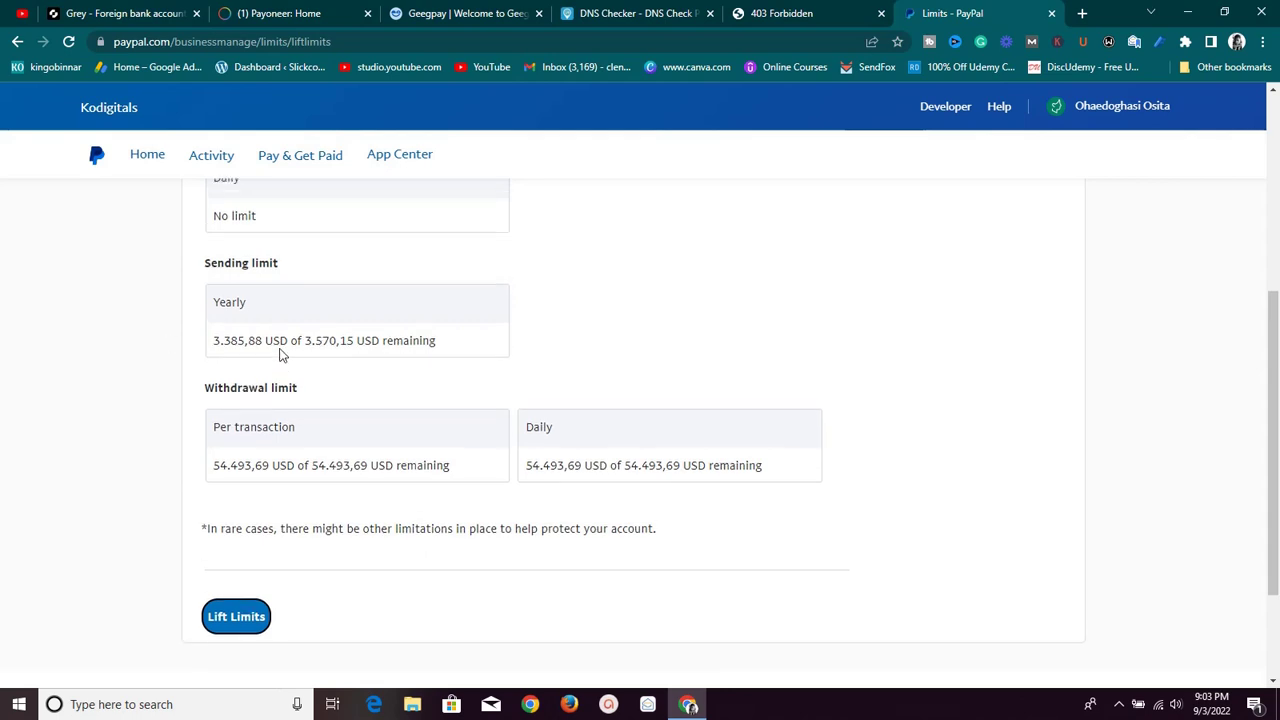
scroll(463, 346, up, 2)
scroll(463, 348, down, 2)
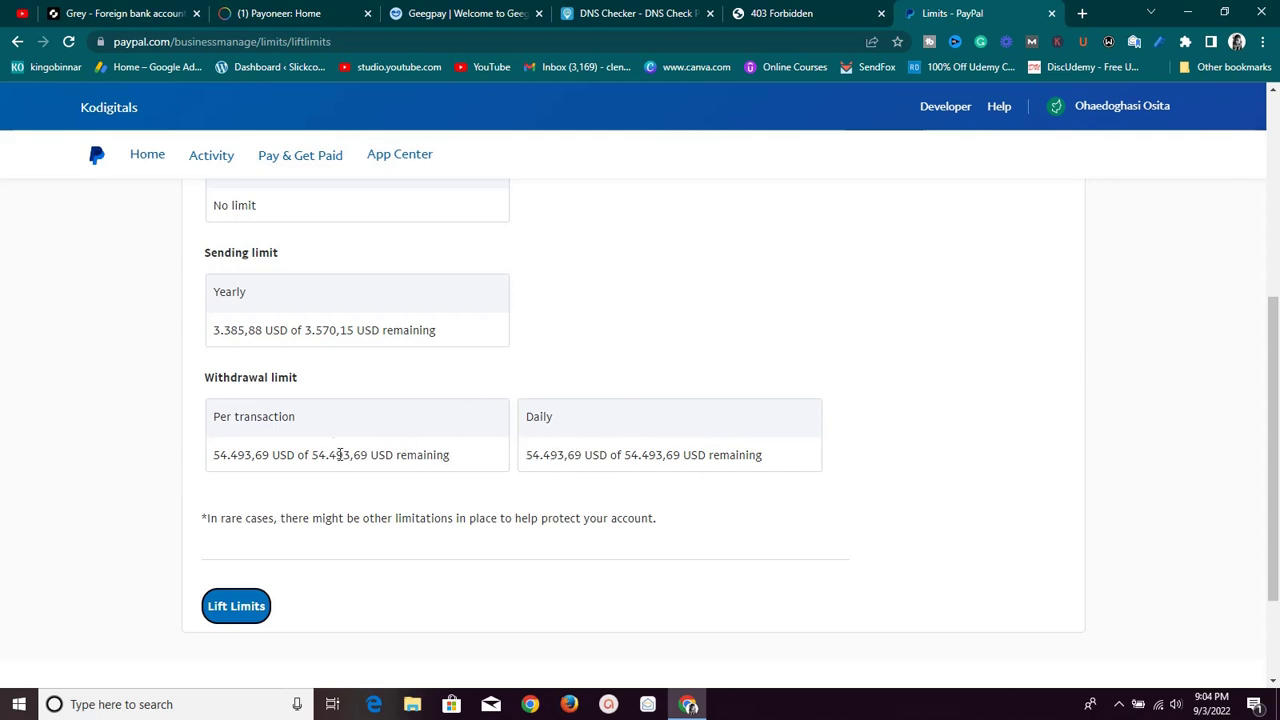
scroll(486, 515, up, 4)
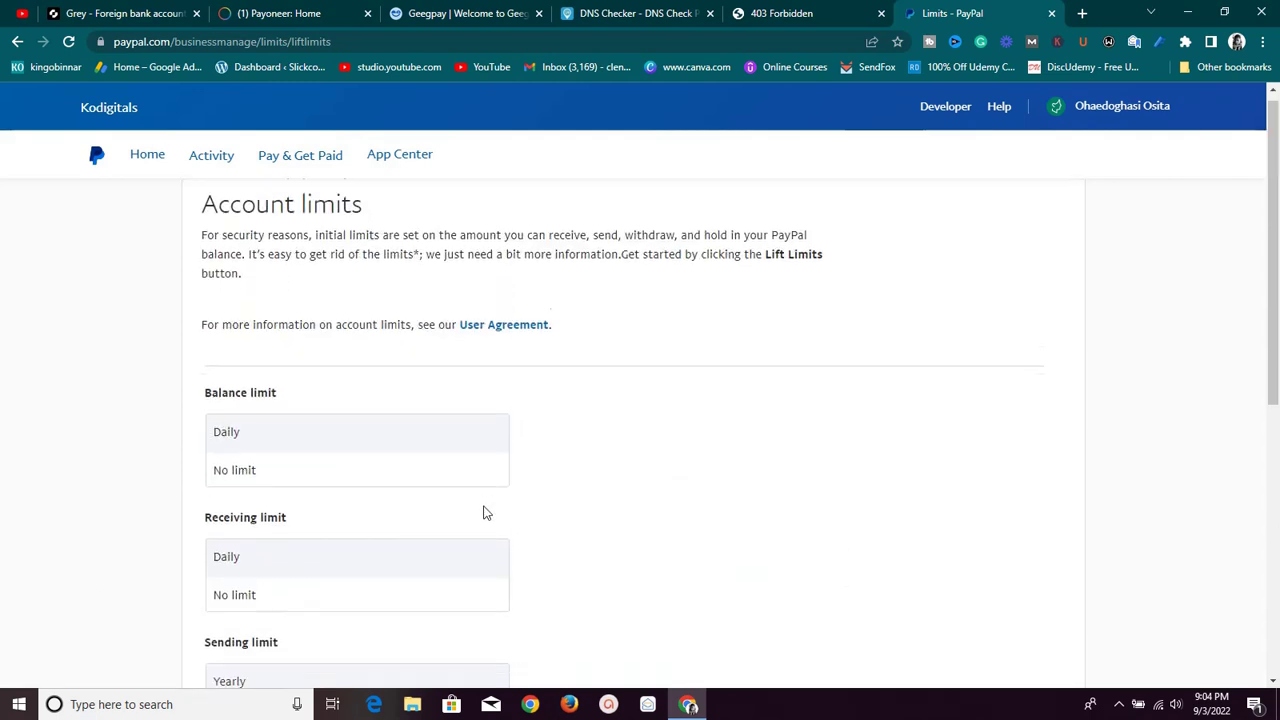
scroll(483, 513, down, 5)
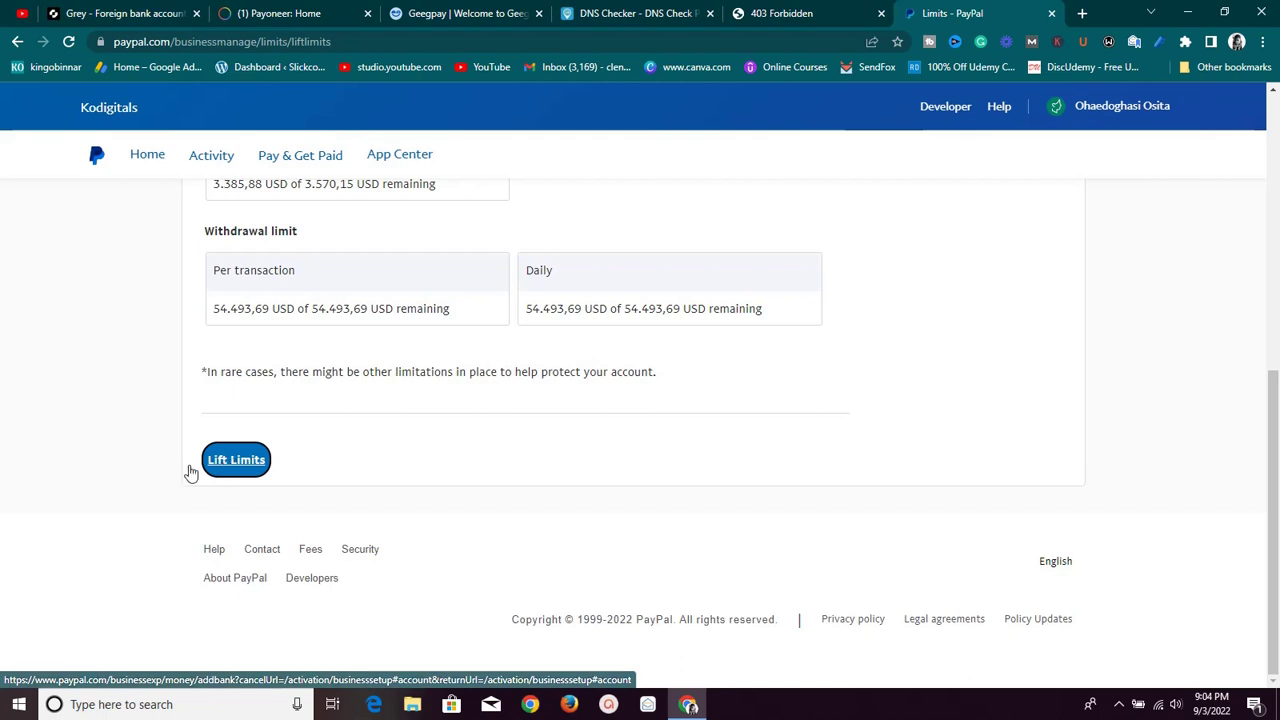
Step: Start lifting the account limits and check the routing number field of the U.S. bank account form
click(228, 458)
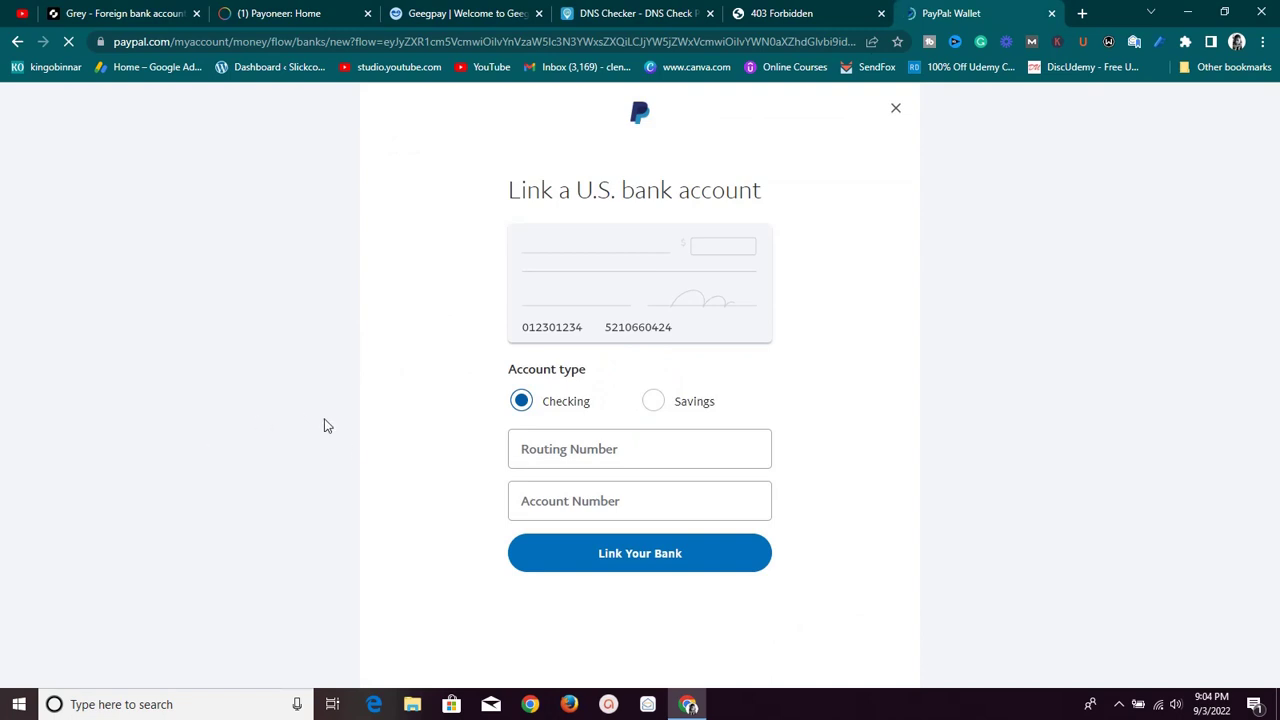
click(632, 449)
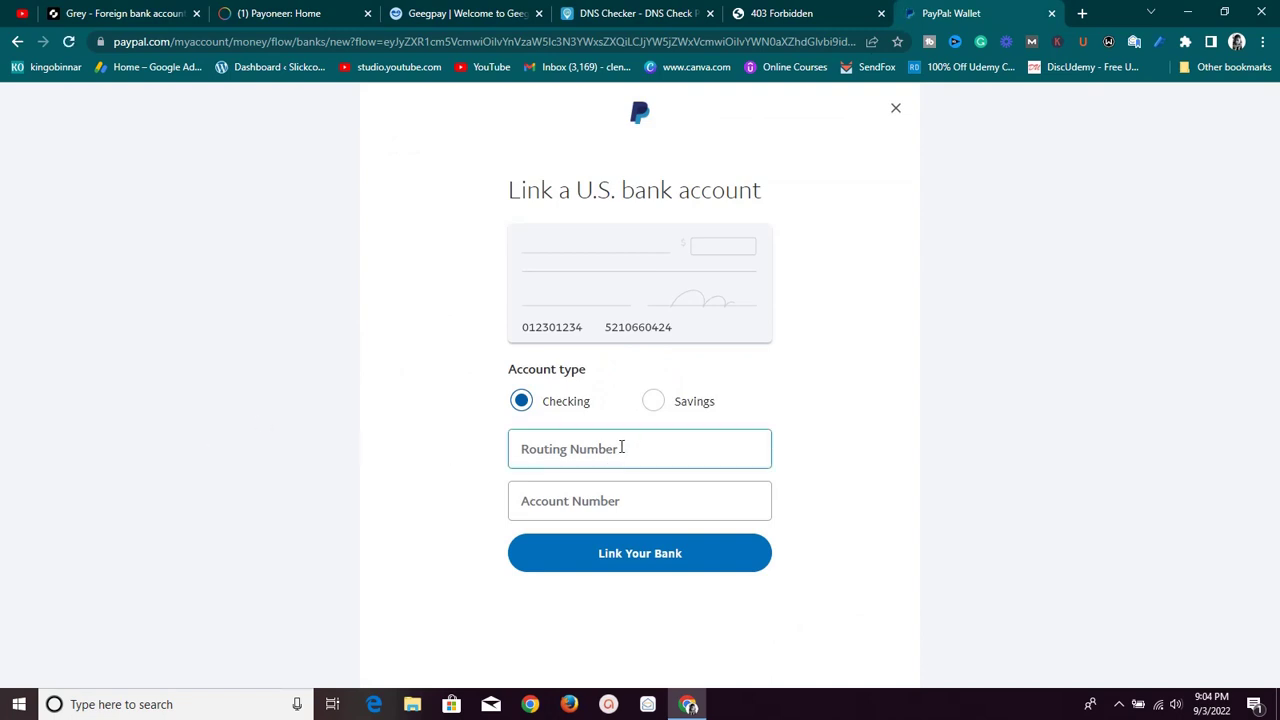
click(621, 447)
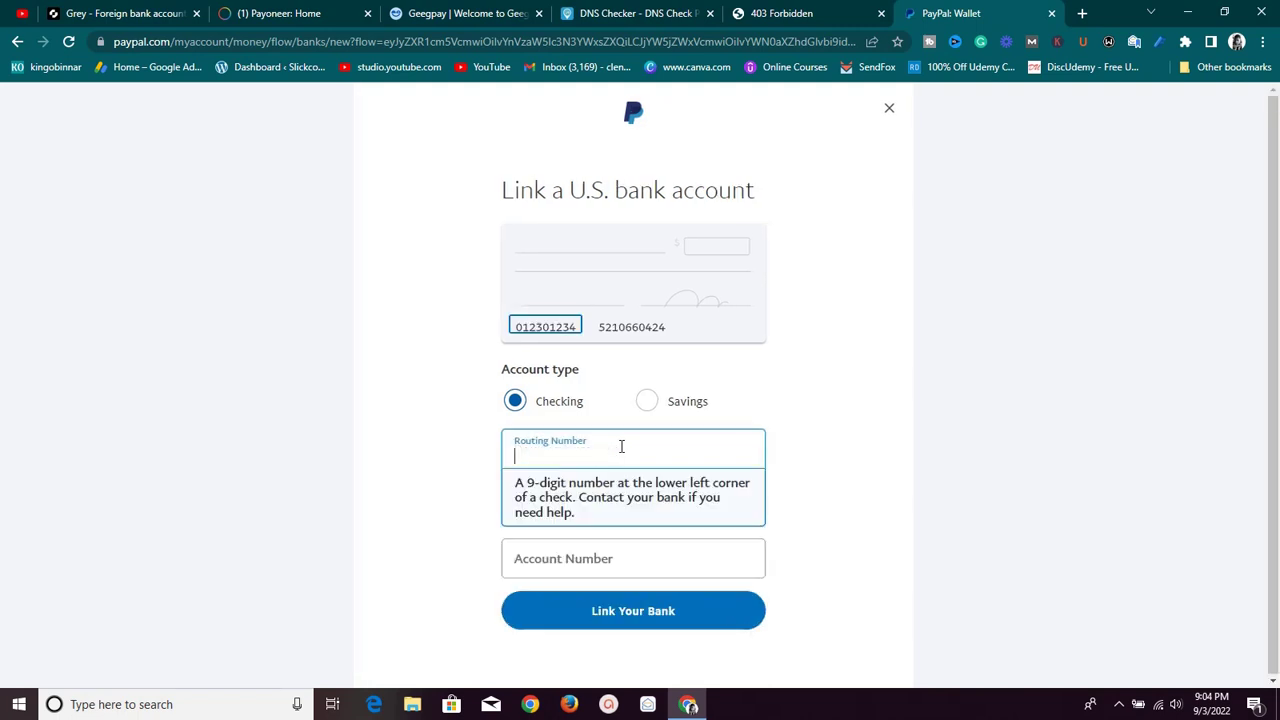
click(840, 202)
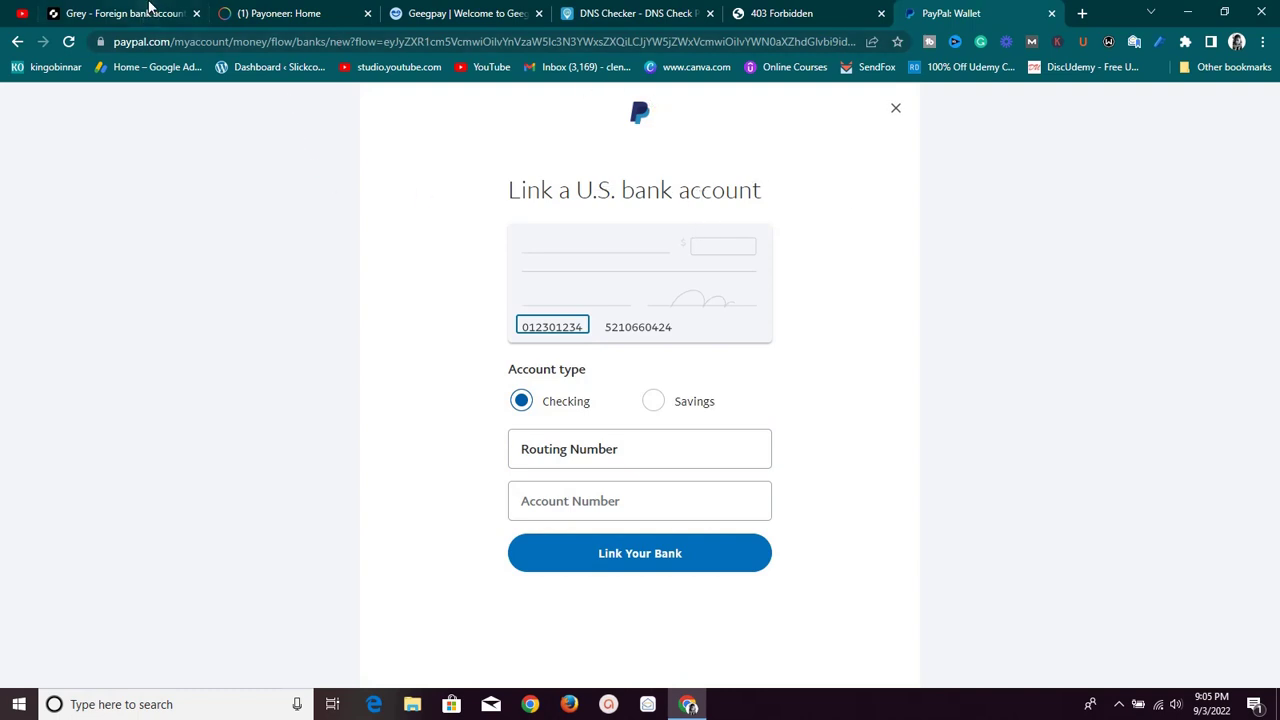
Step: Switch to the Payoneer account and look over its balances and latest transactions
click(254, 10)
scroll(170, 255, down, 1)
scroll(170, 255, up, 1)
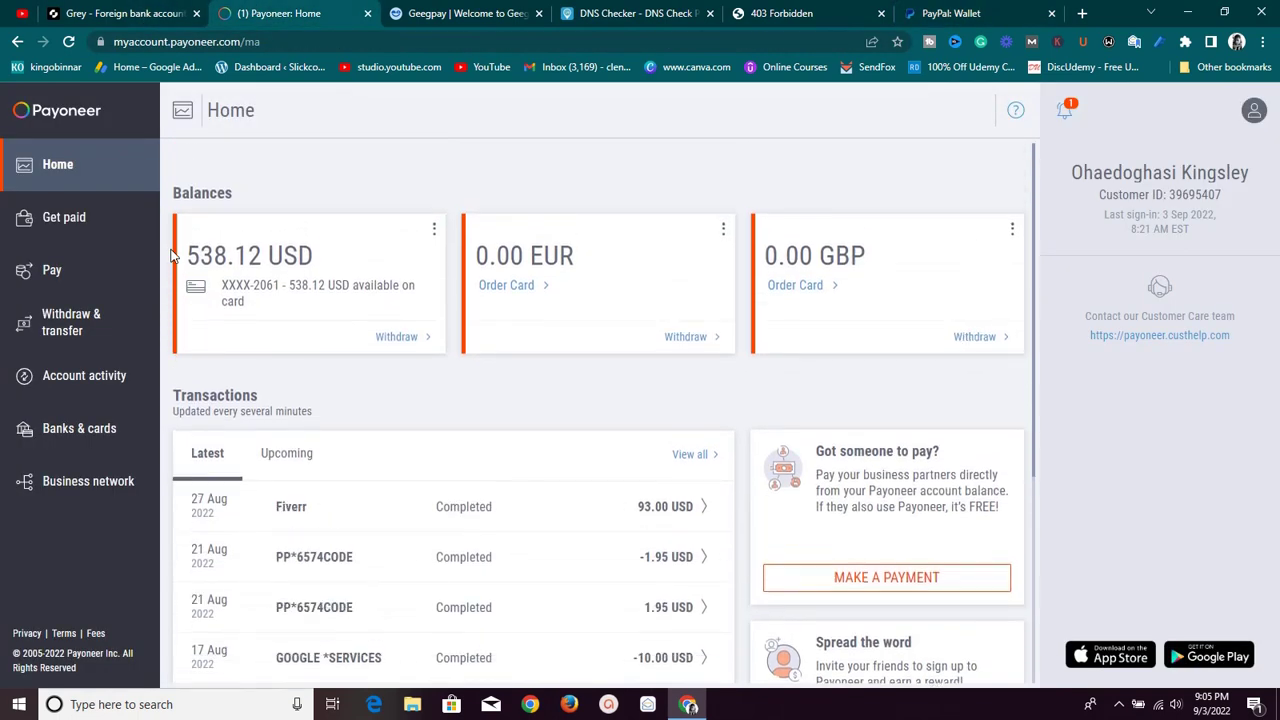
scroll(651, 463, down, 1)
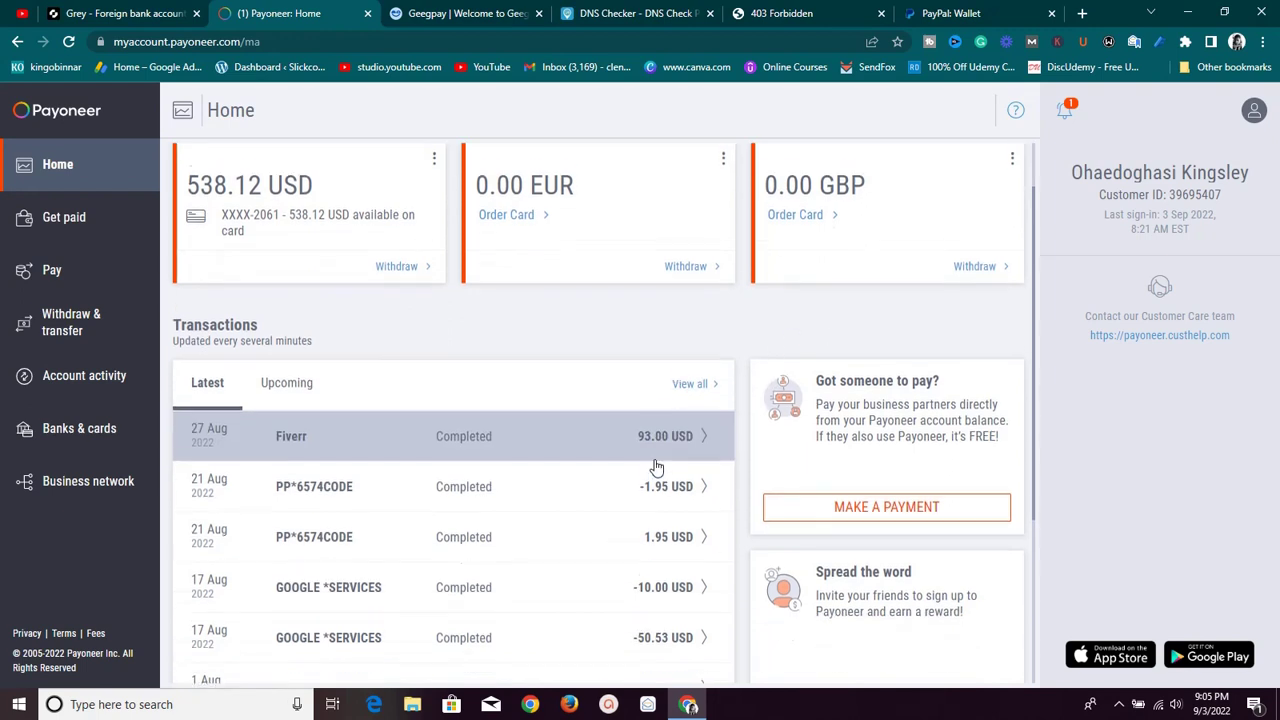
scroll(651, 463, up, 1)
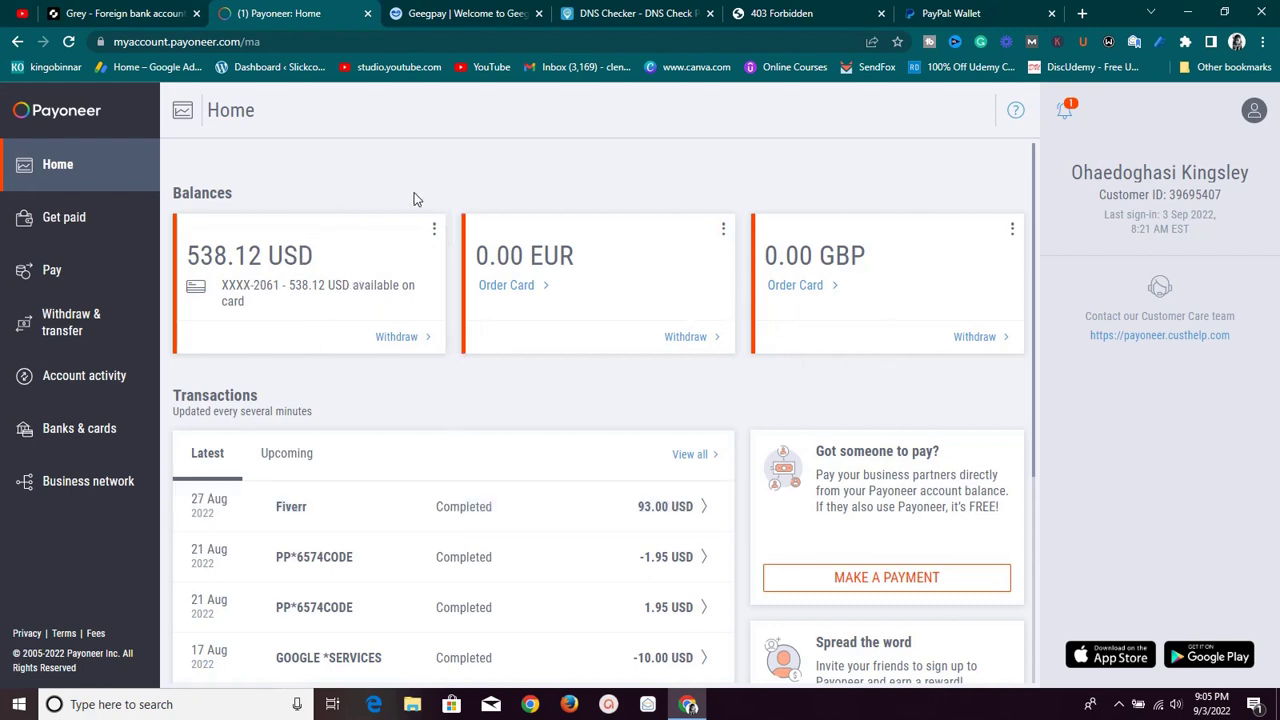
scroll(423, 260, down, 3)
scroll(418, 262, up, 3)
Step: Open the USD receiving account's solution guide and expand the issue about PayPal, Stripe or other payment providers
click(434, 230)
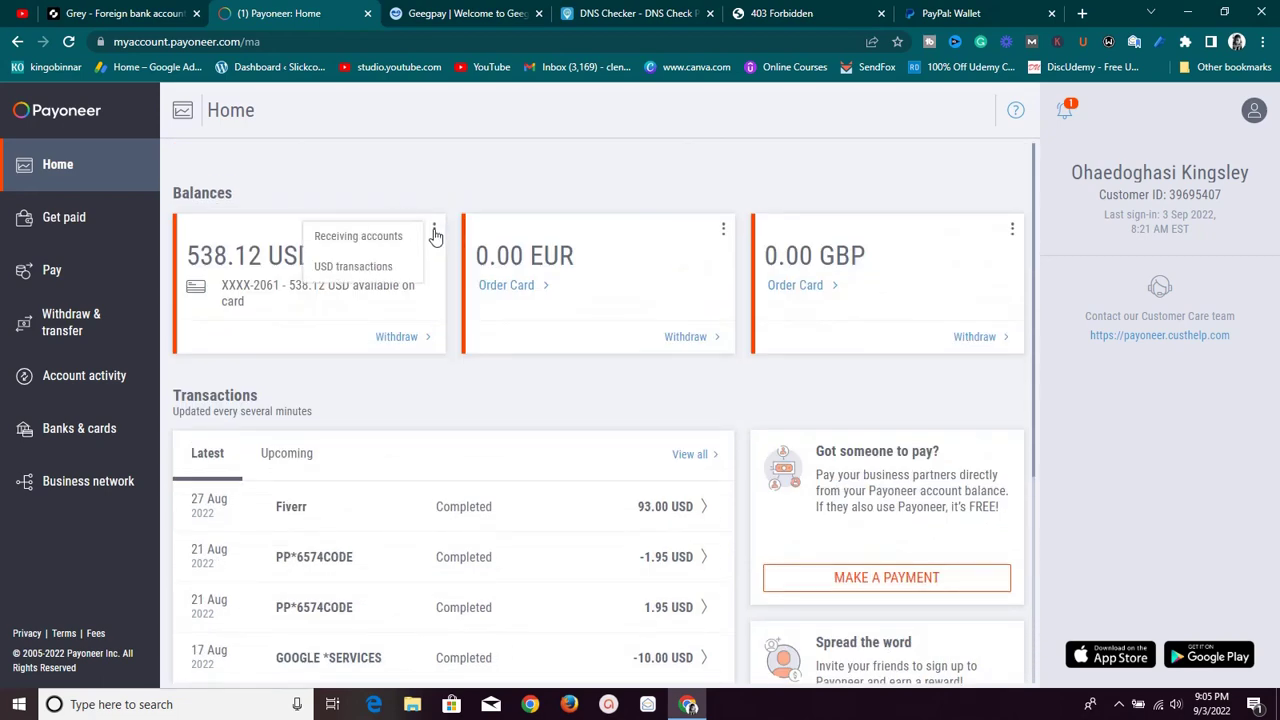
click(389, 239)
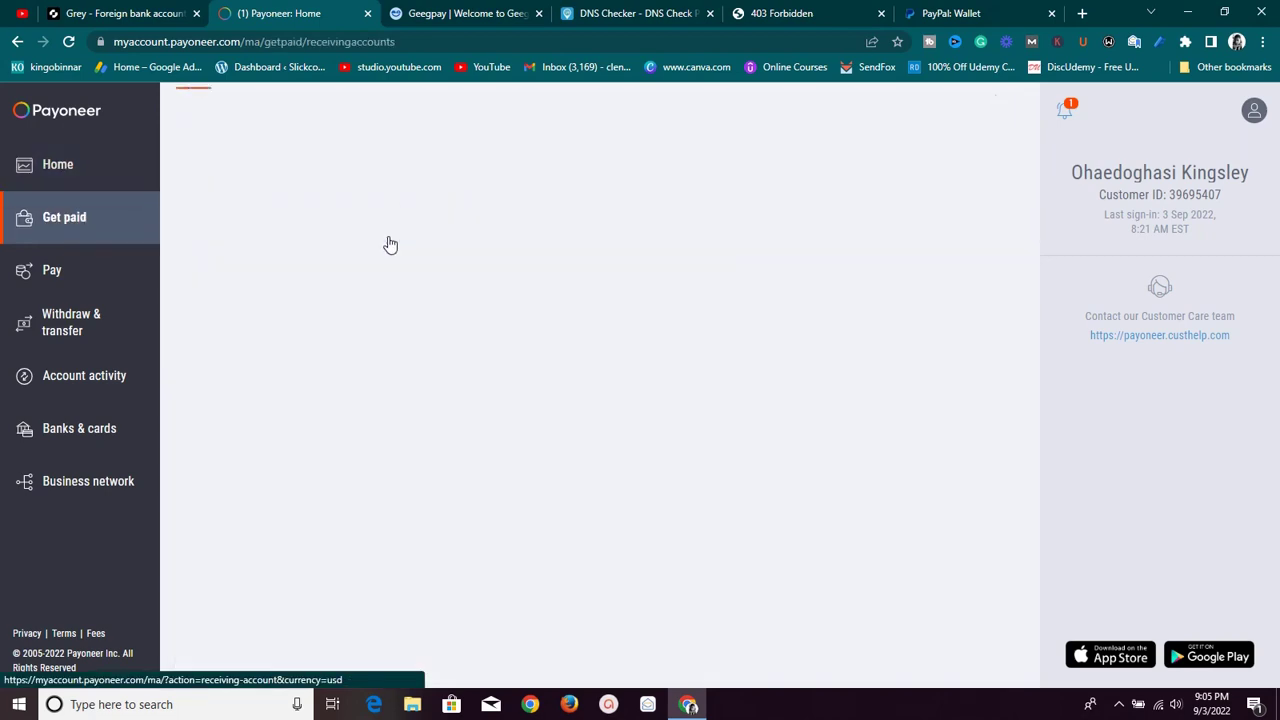
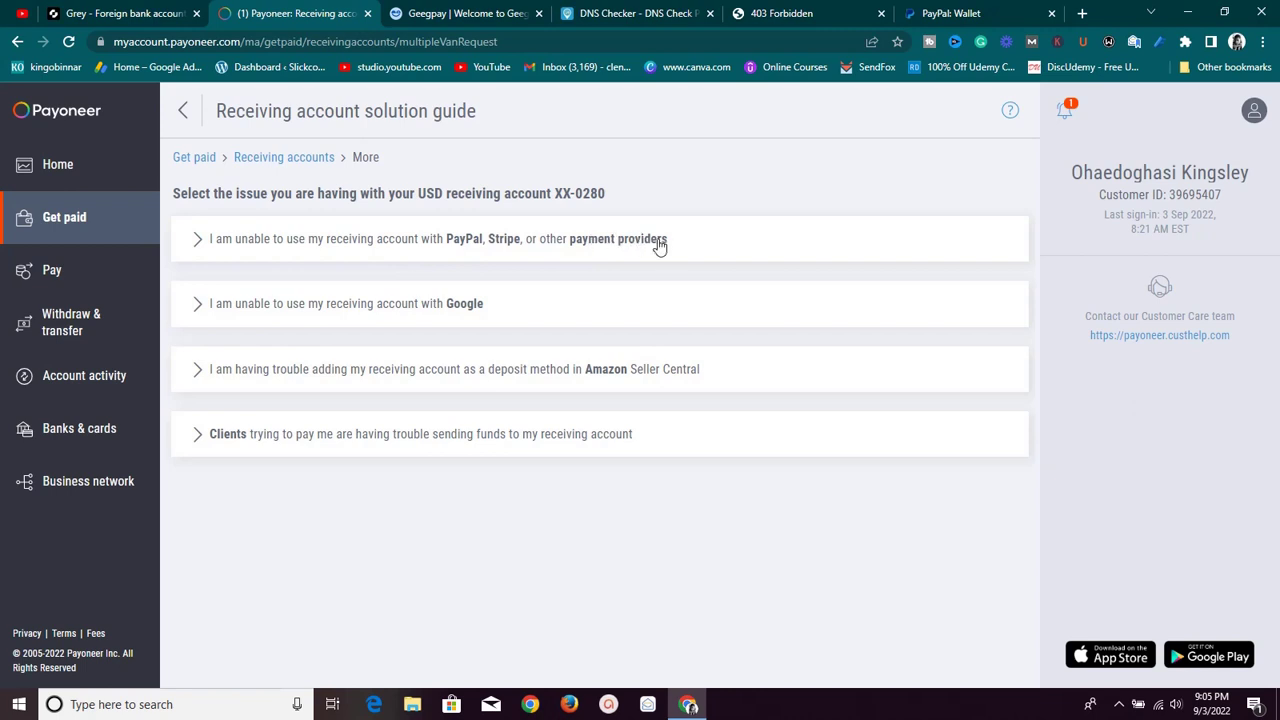
click(679, 247)
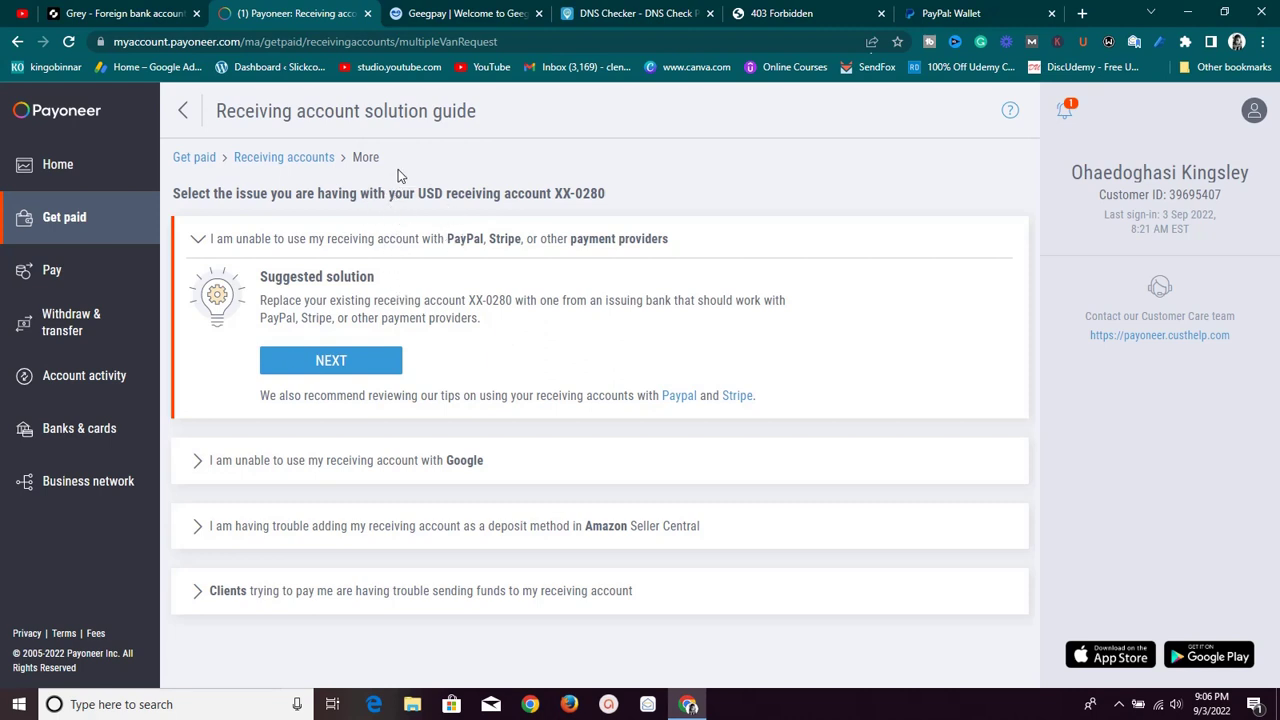
Step: Return to Payoneer's home page, open the USD receiving account's details and compare them with PayPal's bank-linking form
click(44, 172)
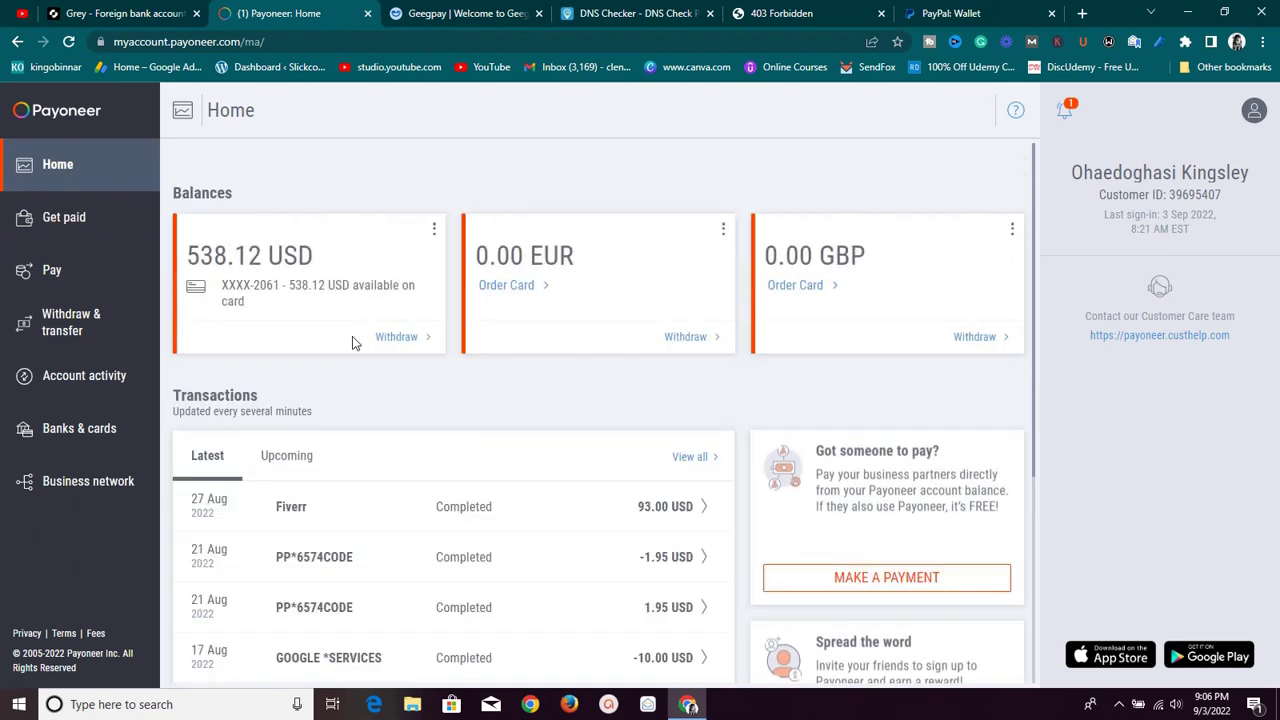
click(435, 231)
click(375, 243)
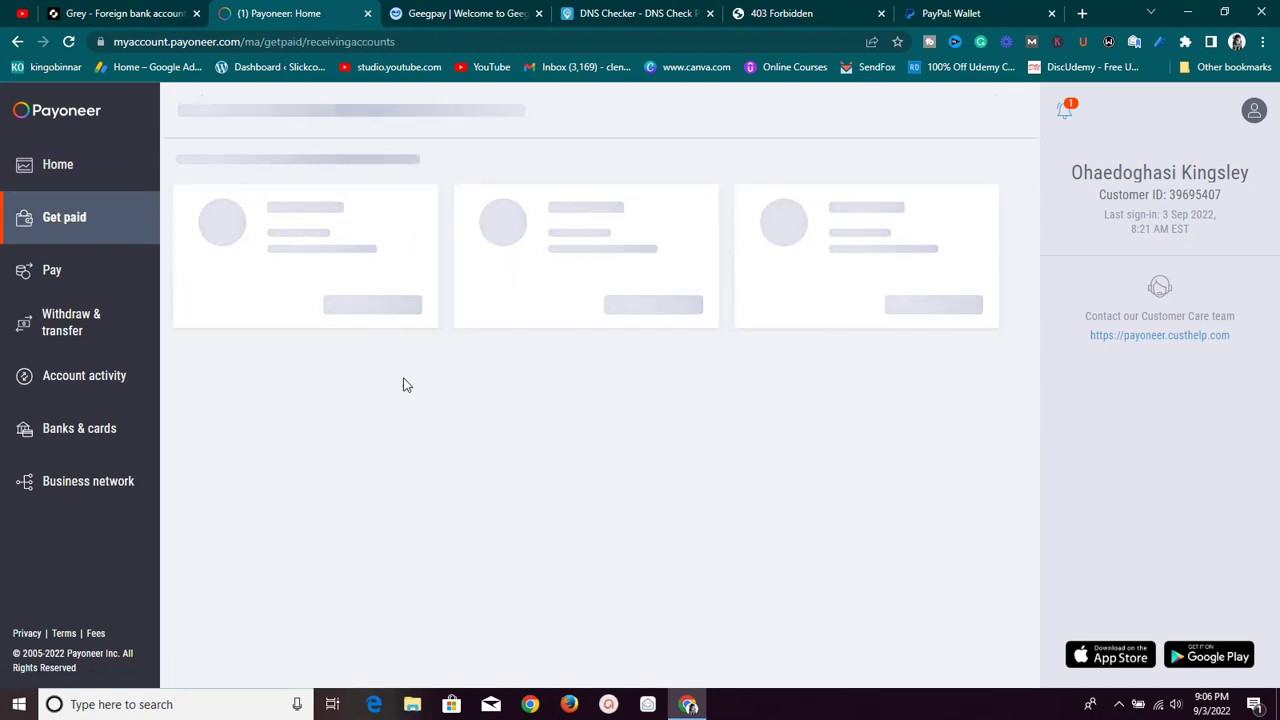
click(410, 582)
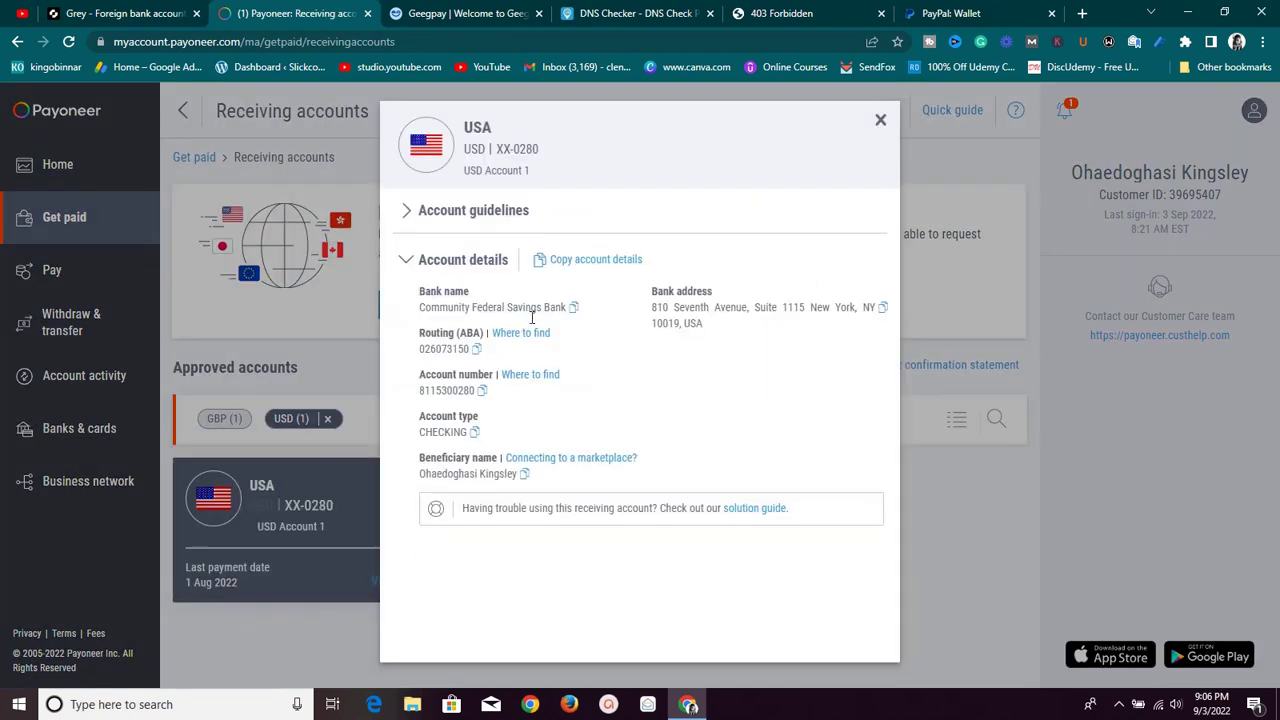
click(1013, 8)
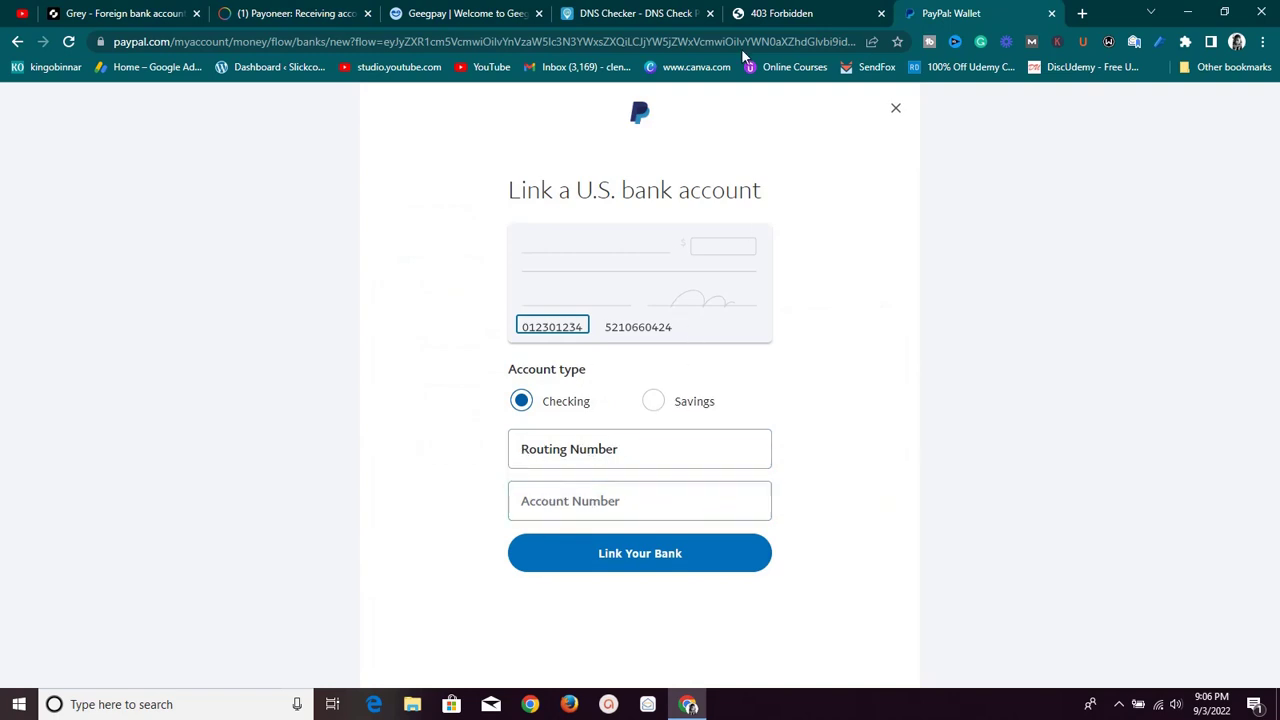
click(290, 13)
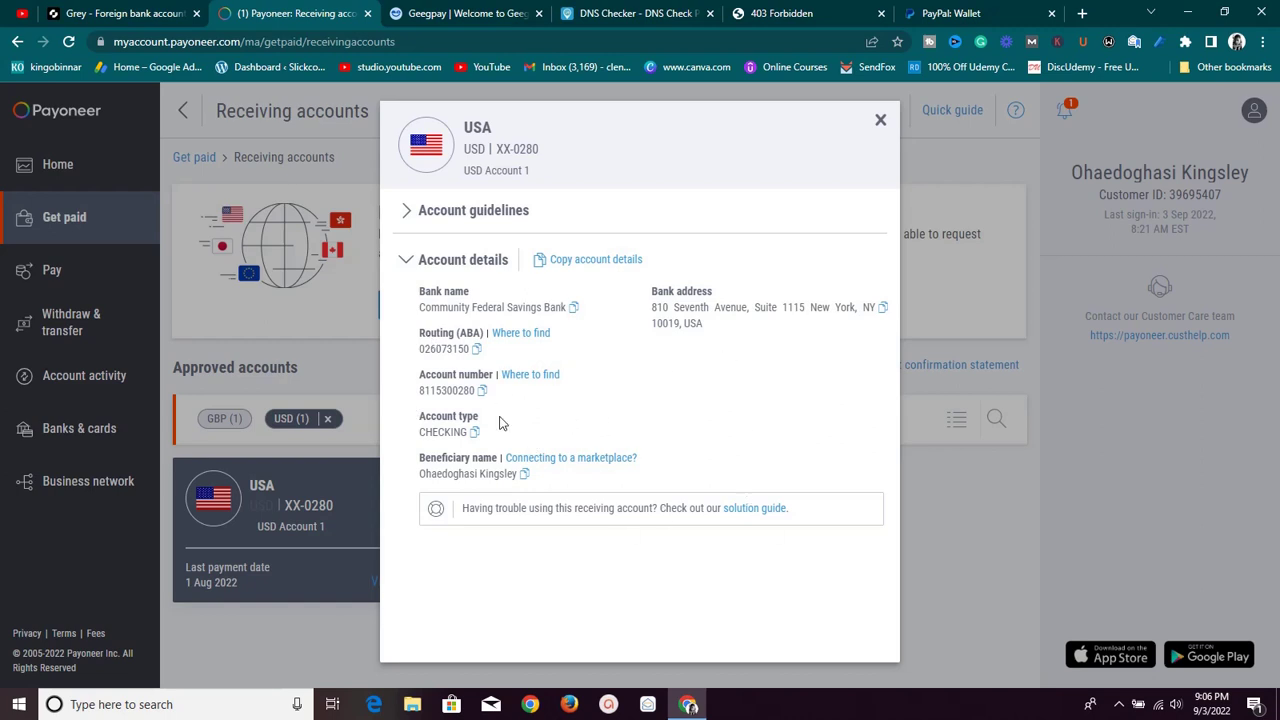
Step: Compare PayPal's U.S. bank account form with the Payoneer USD receiving account's details
click(945, 13)
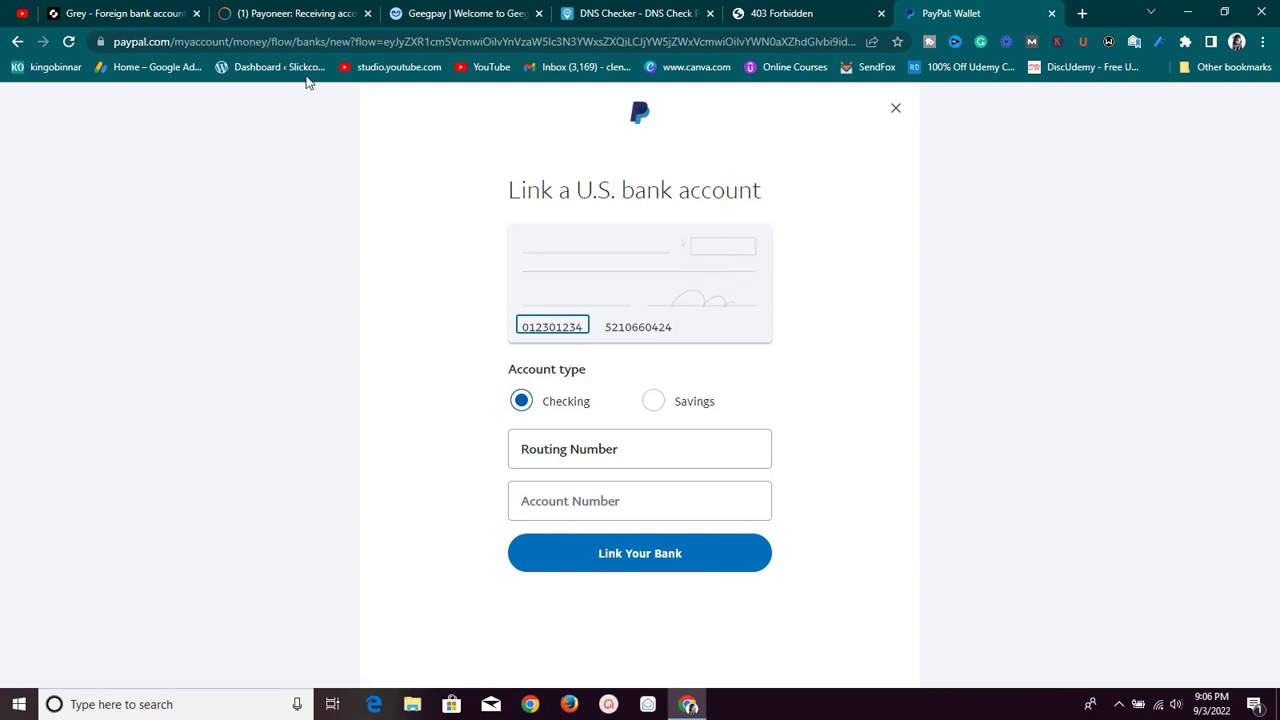
click(320, 20)
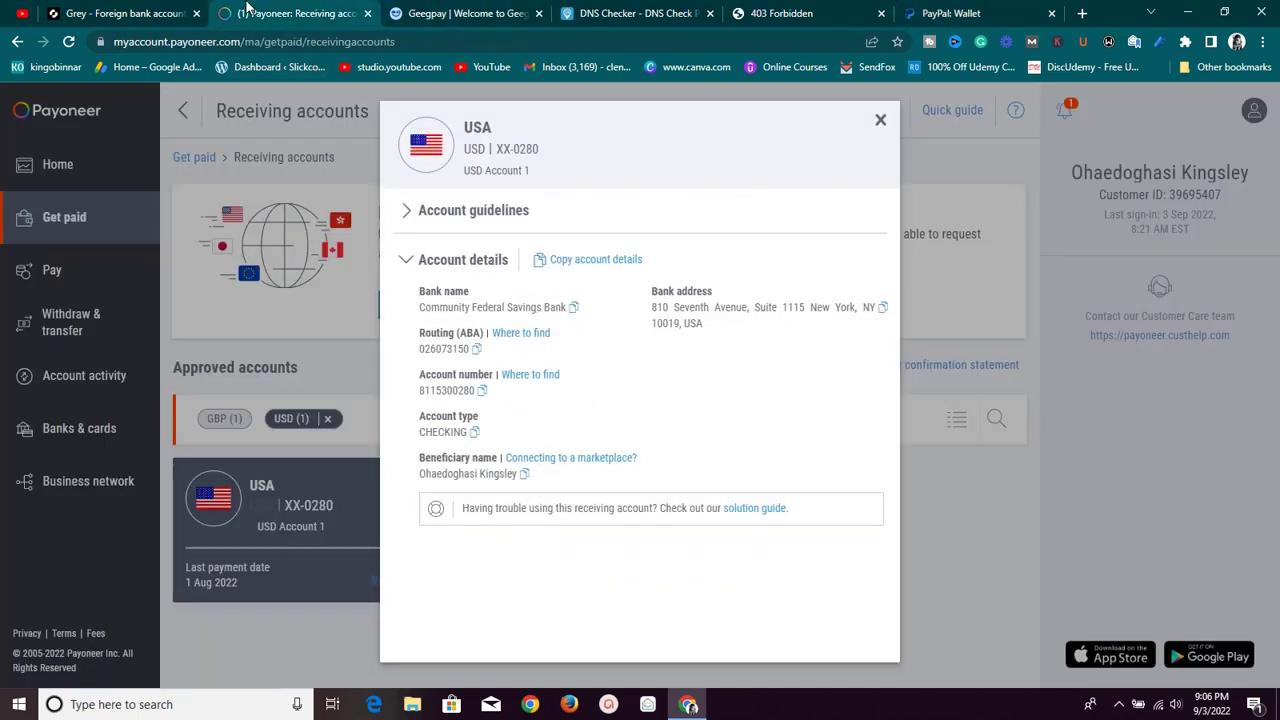
click(912, 17)
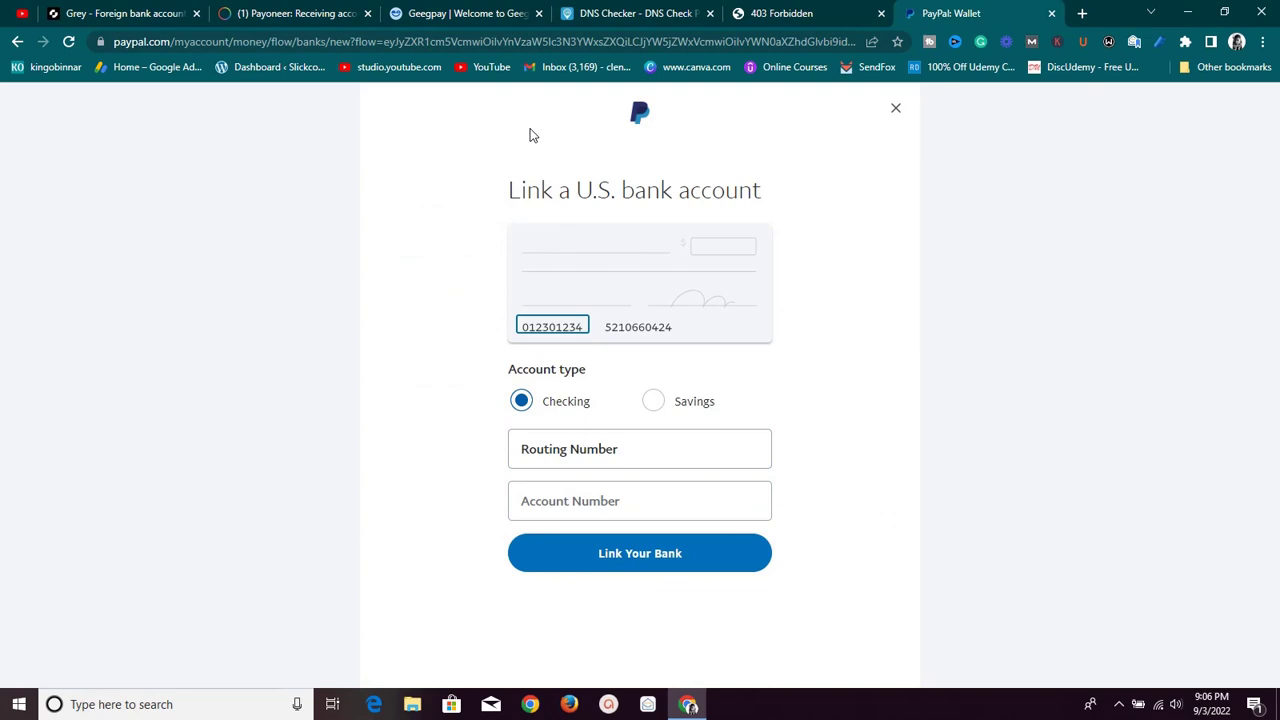
Step: Switch to Geegpay, sign in with the saved credentials and open the dashboard
click(487, 14)
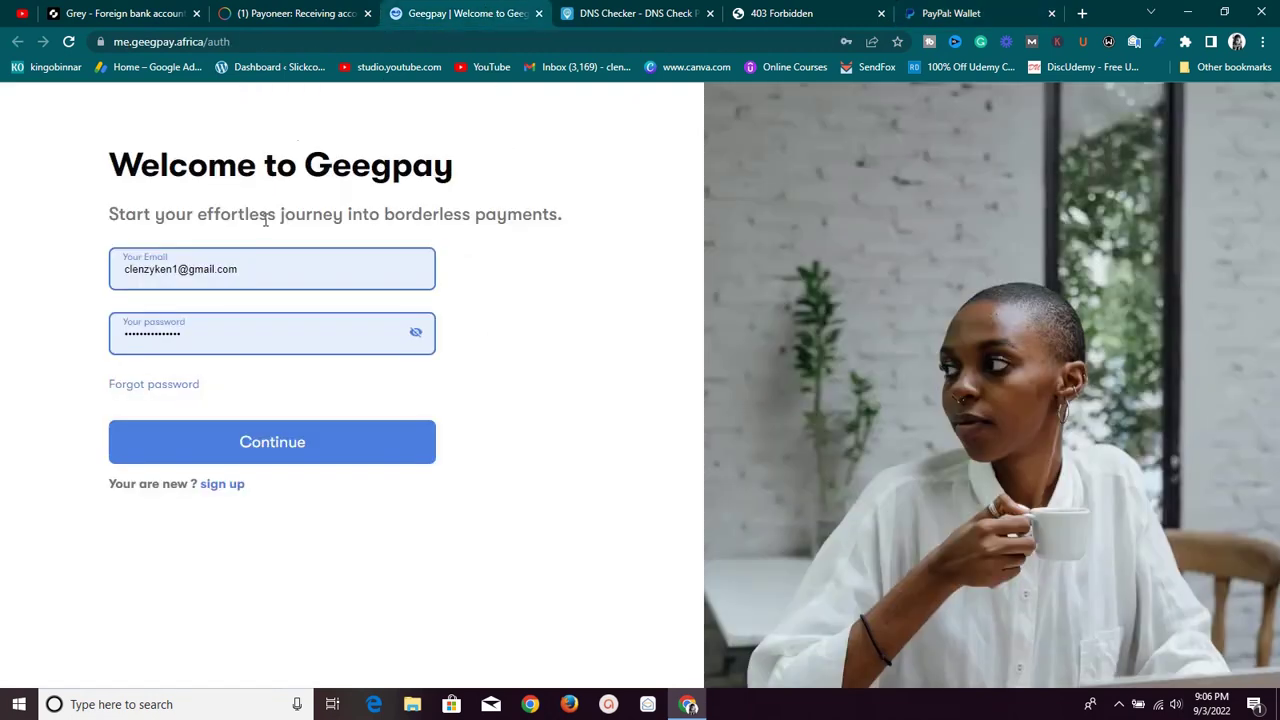
click(250, 443)
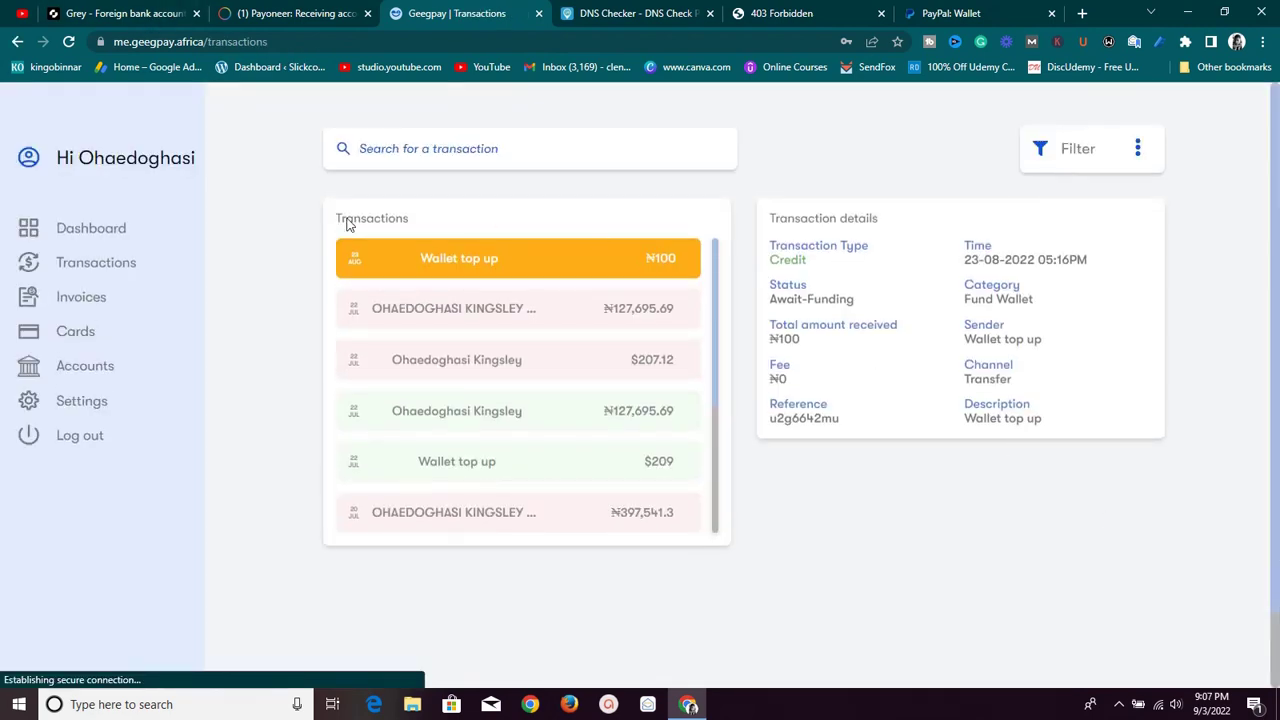
click(123, 229)
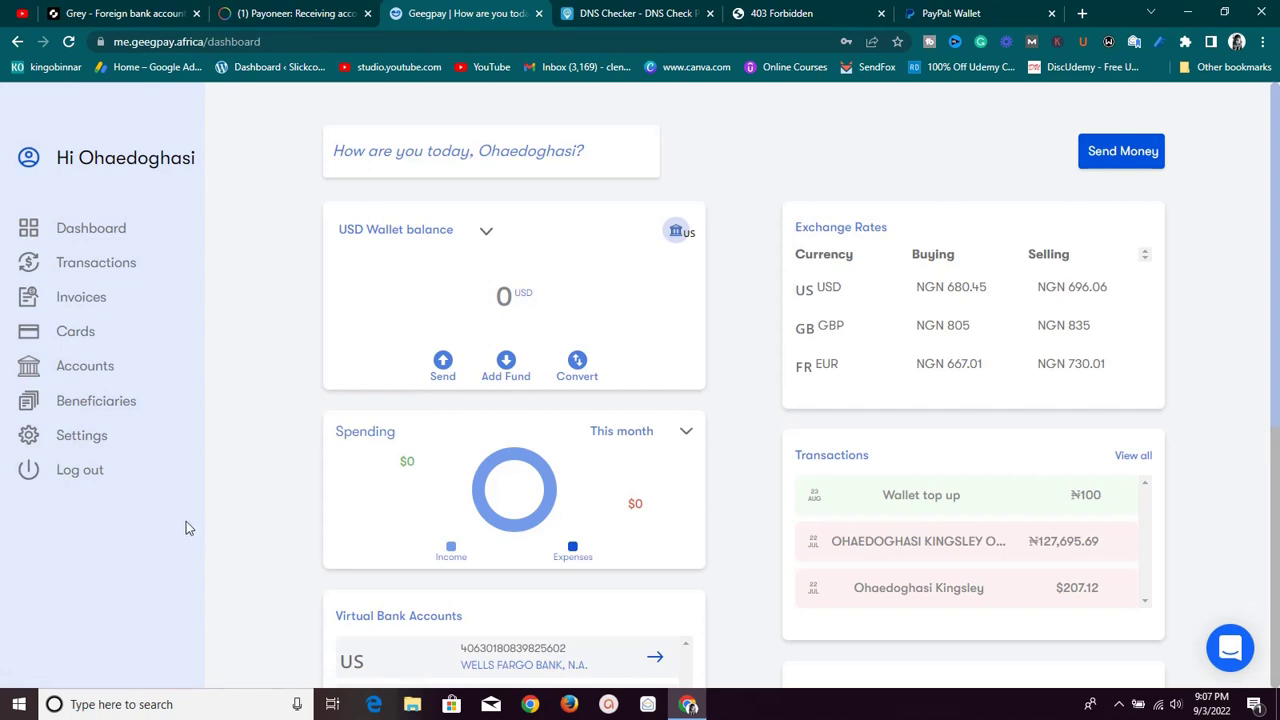
Step: Open Geegpay's virtual bank accounts and look over the USD, EUR and GBP account details
click(94, 367)
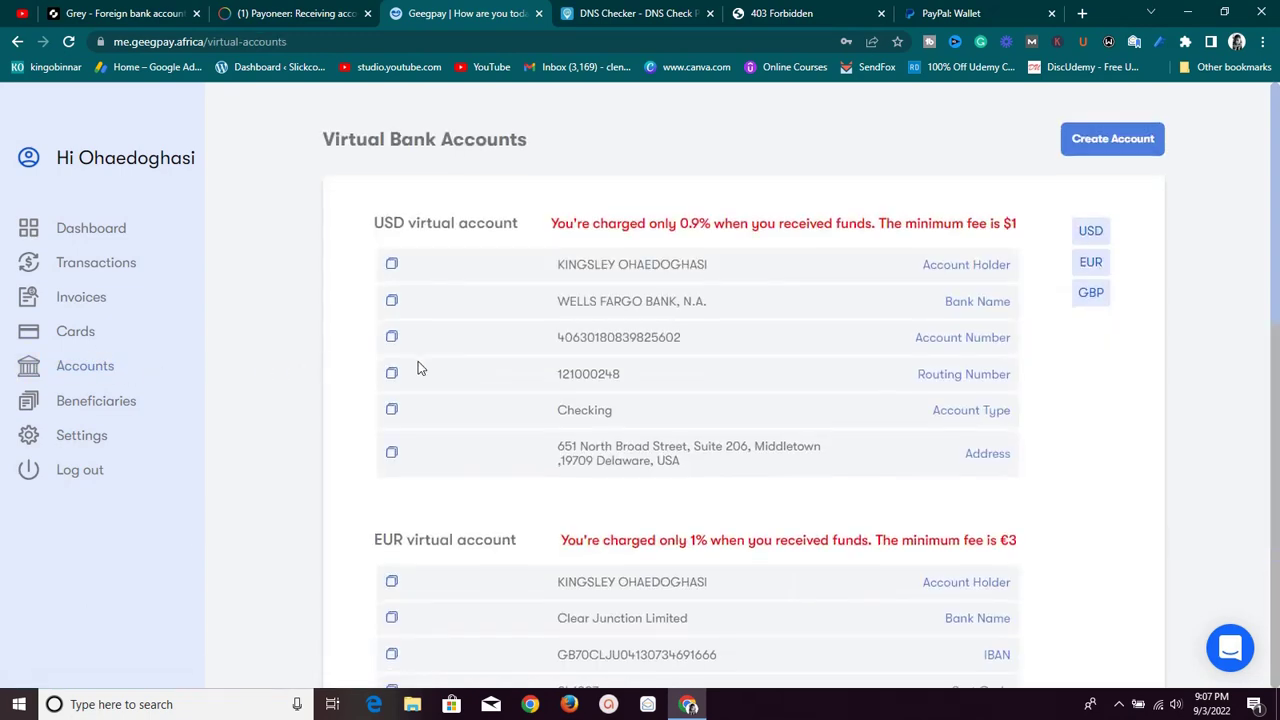
scroll(418, 364, down, 5)
scroll(418, 363, down, 4)
scroll(420, 362, up, 9)
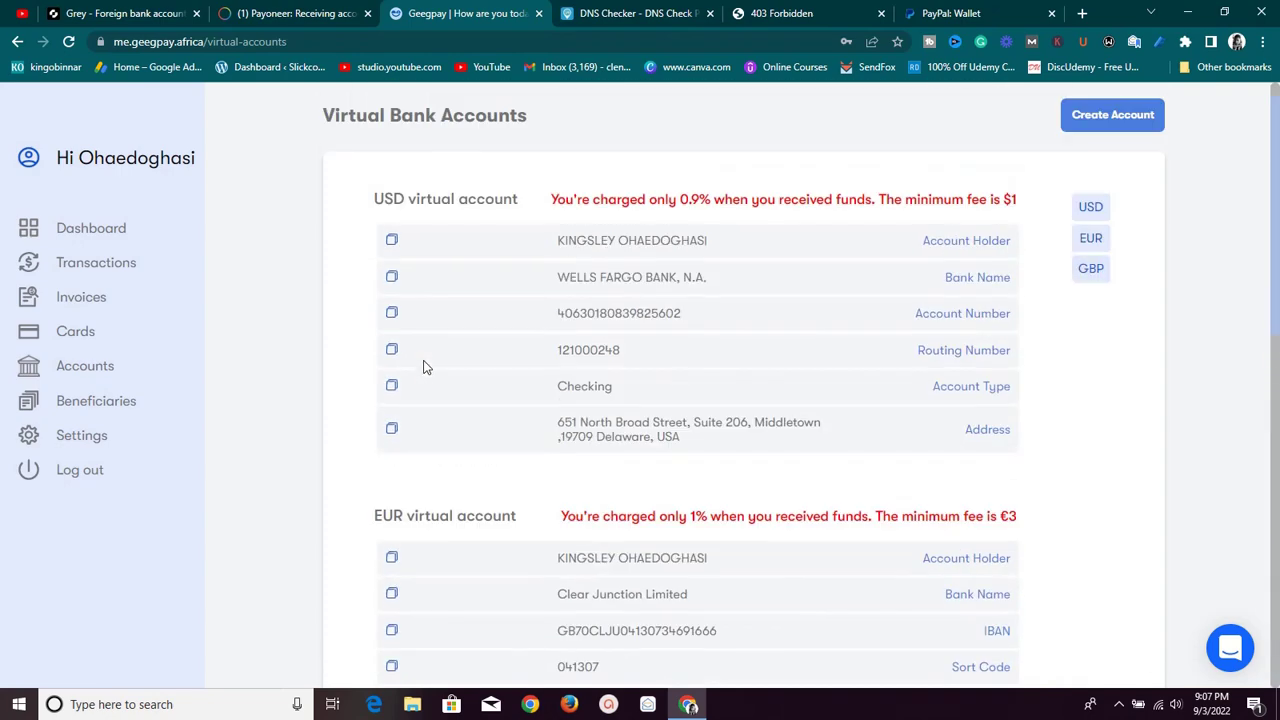
scroll(540, 335, down, 8)
scroll(544, 340, up, 8)
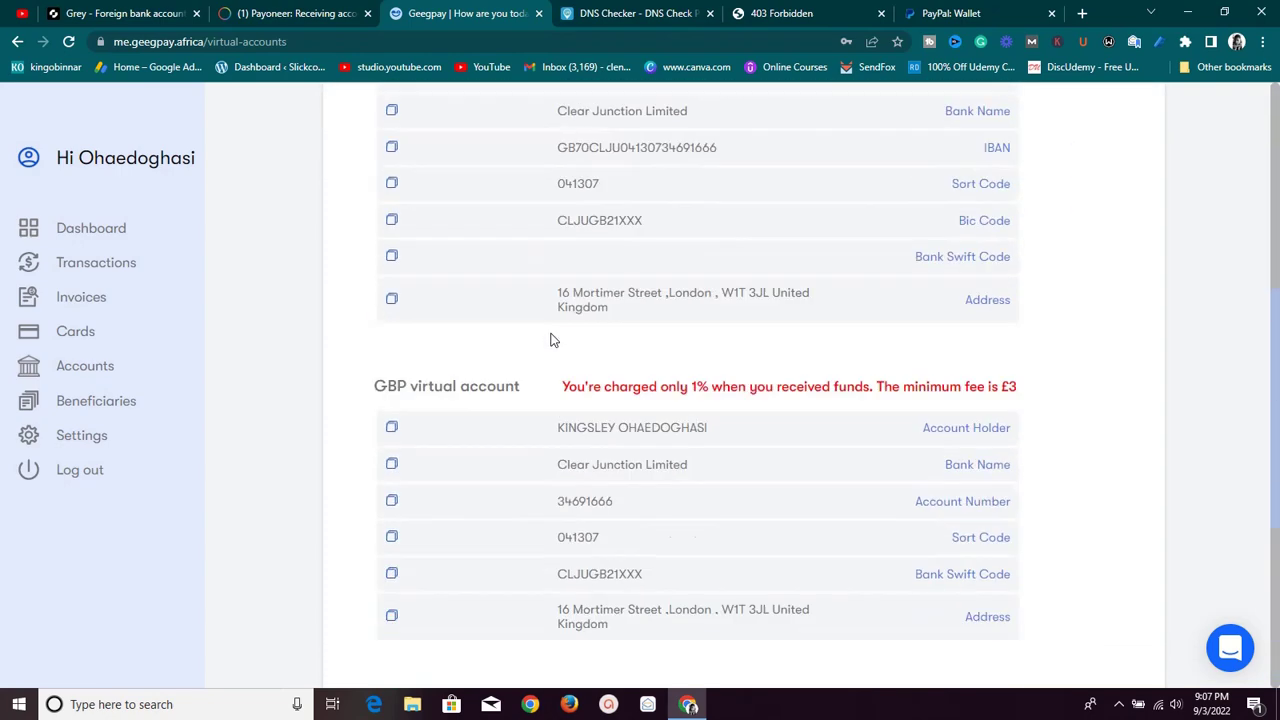
scroll(550, 338, up, 1)
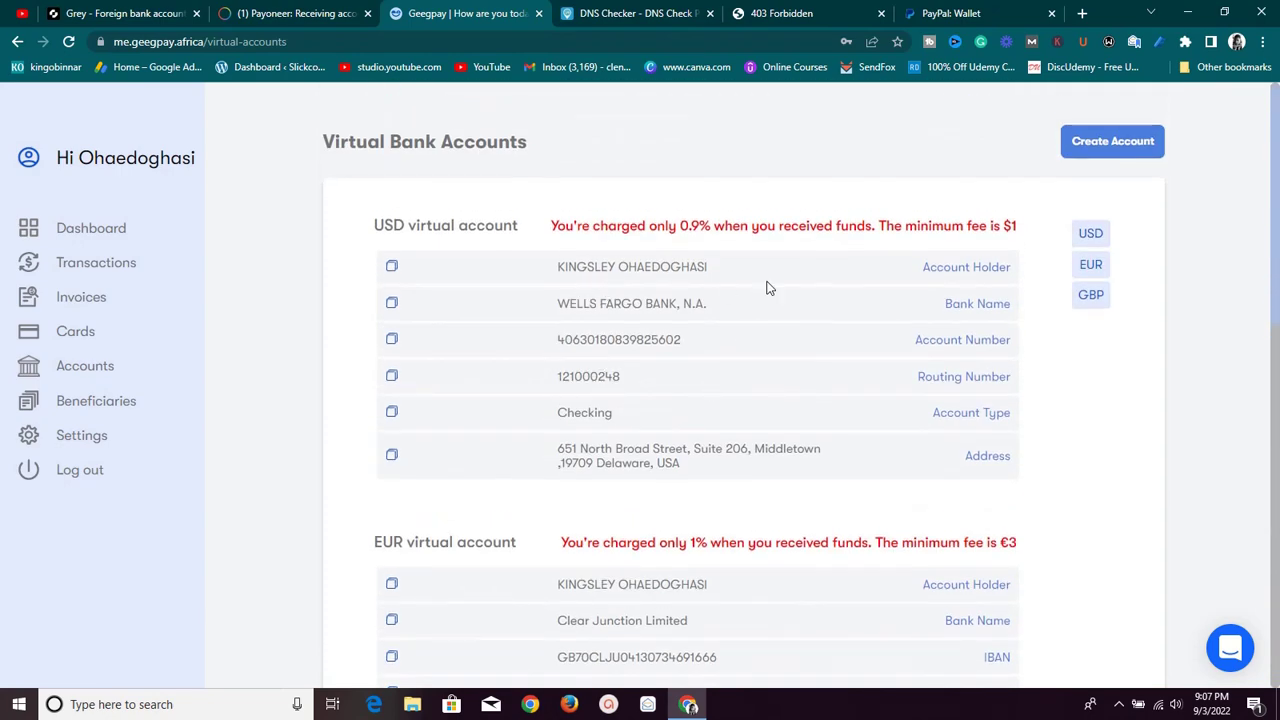
click(1137, 153)
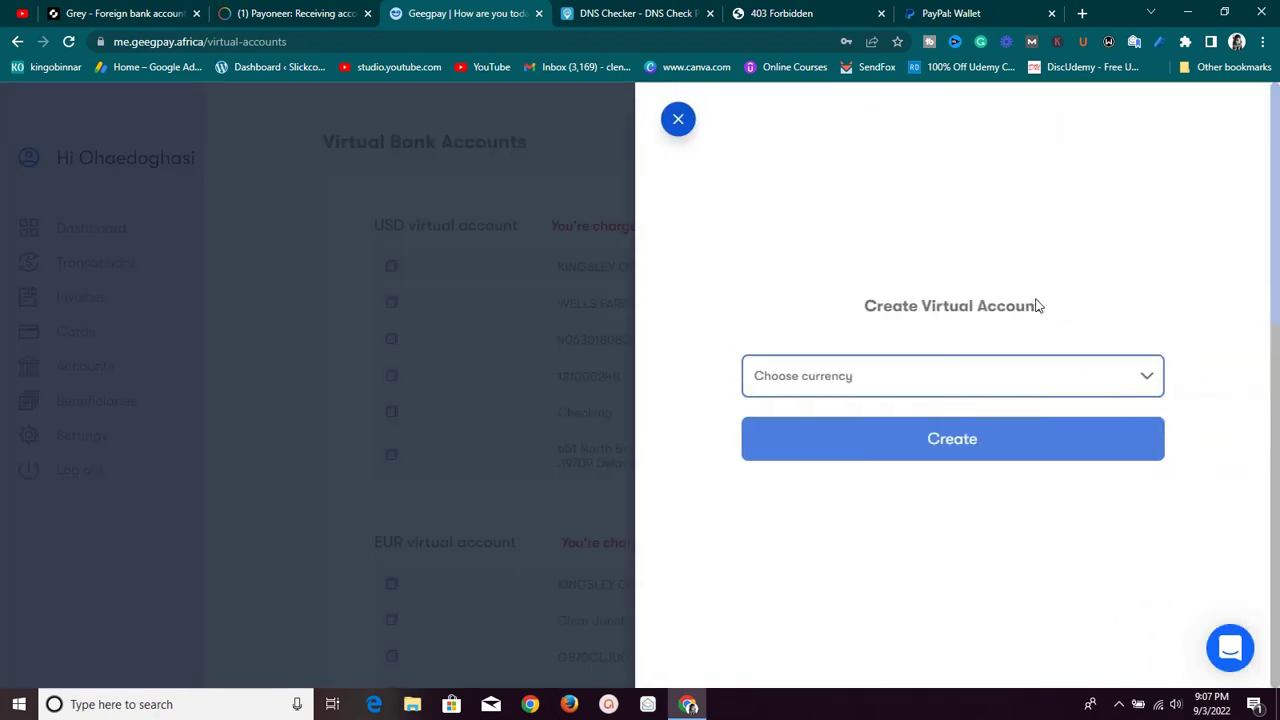
click(1030, 398)
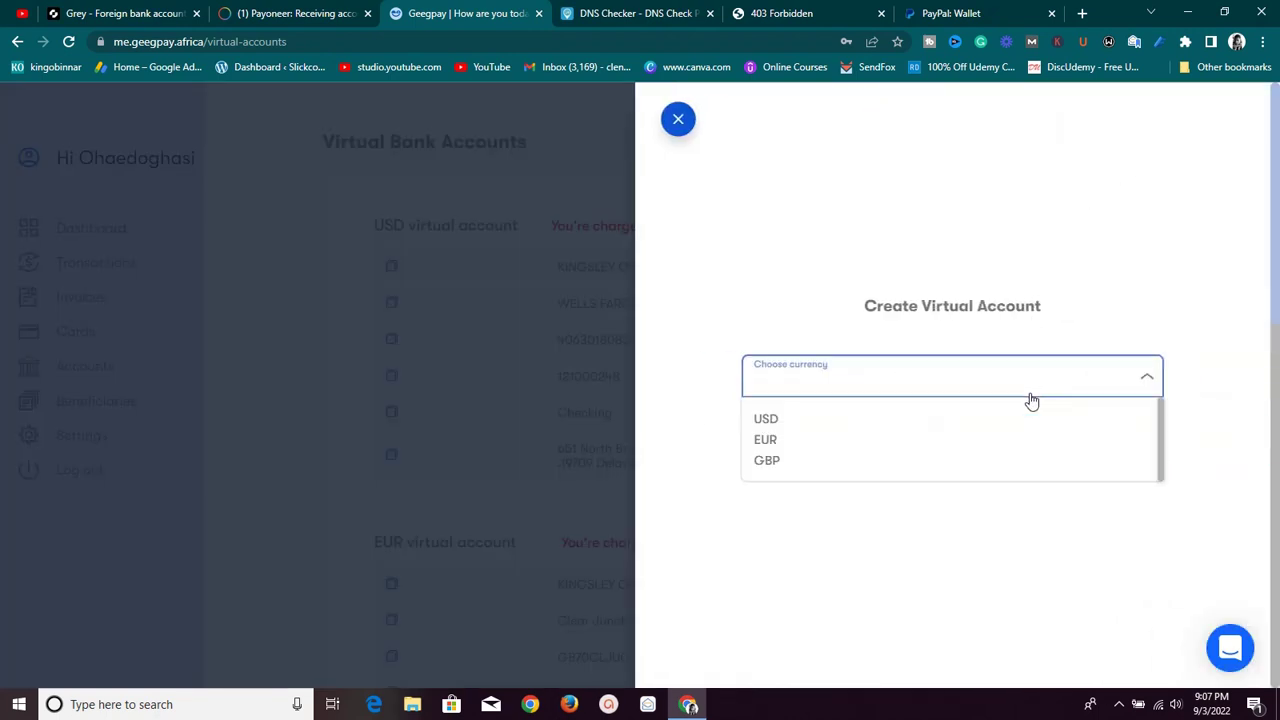
click(768, 420)
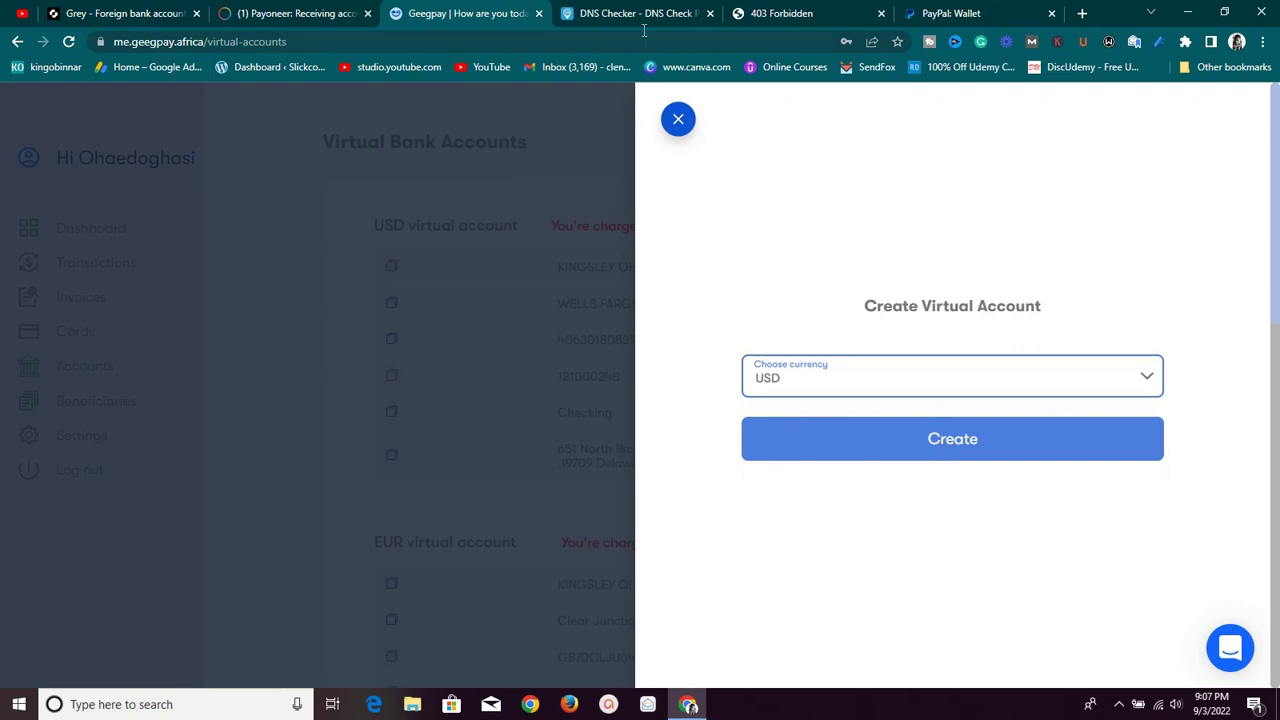
click(678, 120)
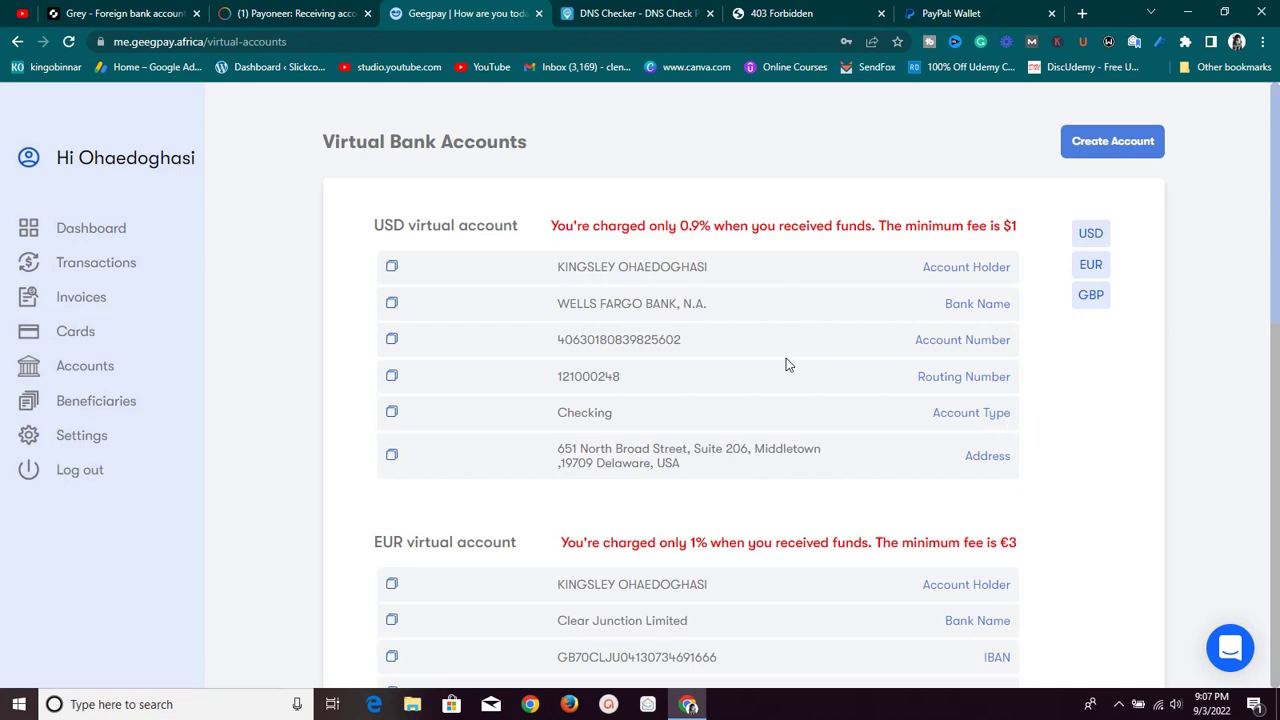
Step: Switch to PayPal, close the U.S. bank account form and return to the home page
click(910, 13)
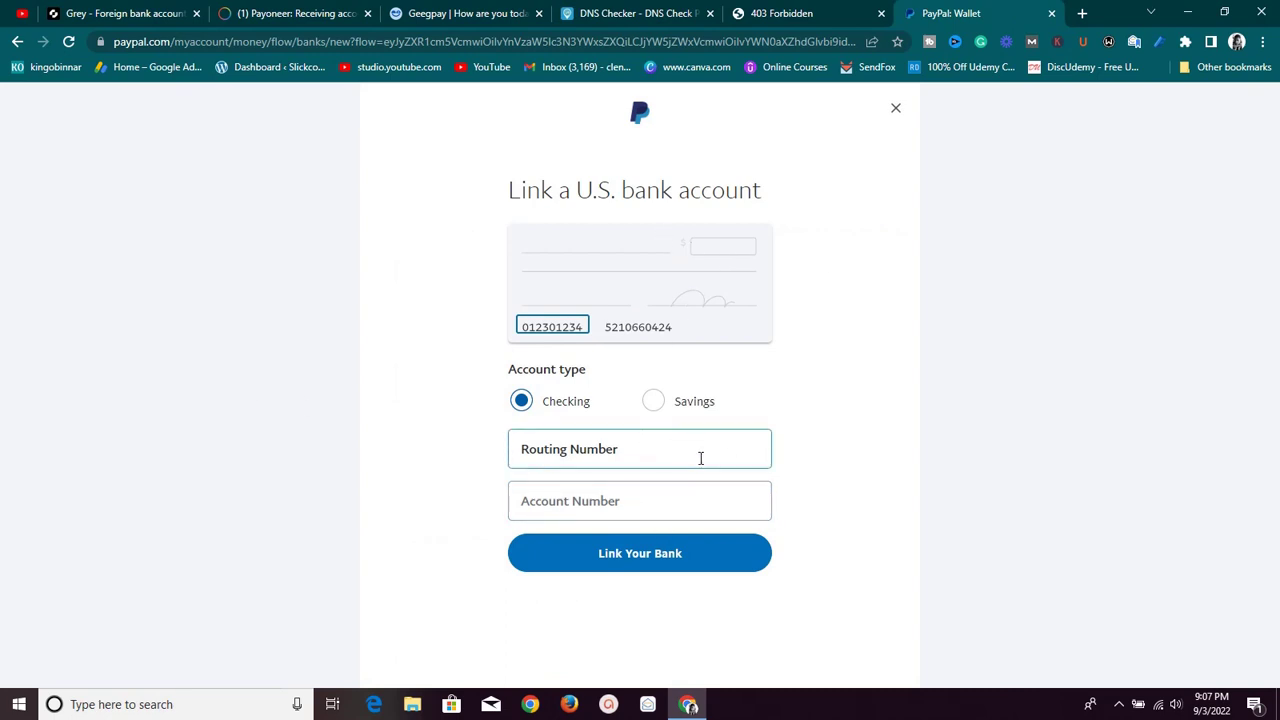
click(895, 108)
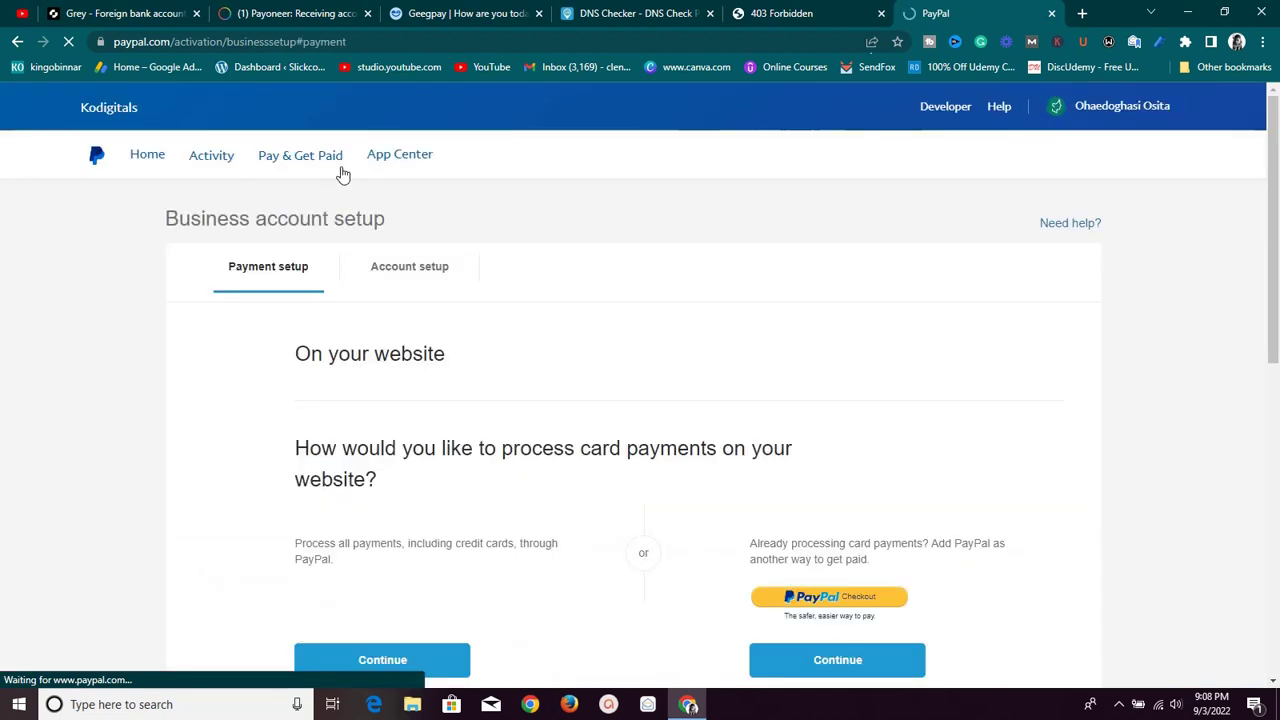
click(155, 160)
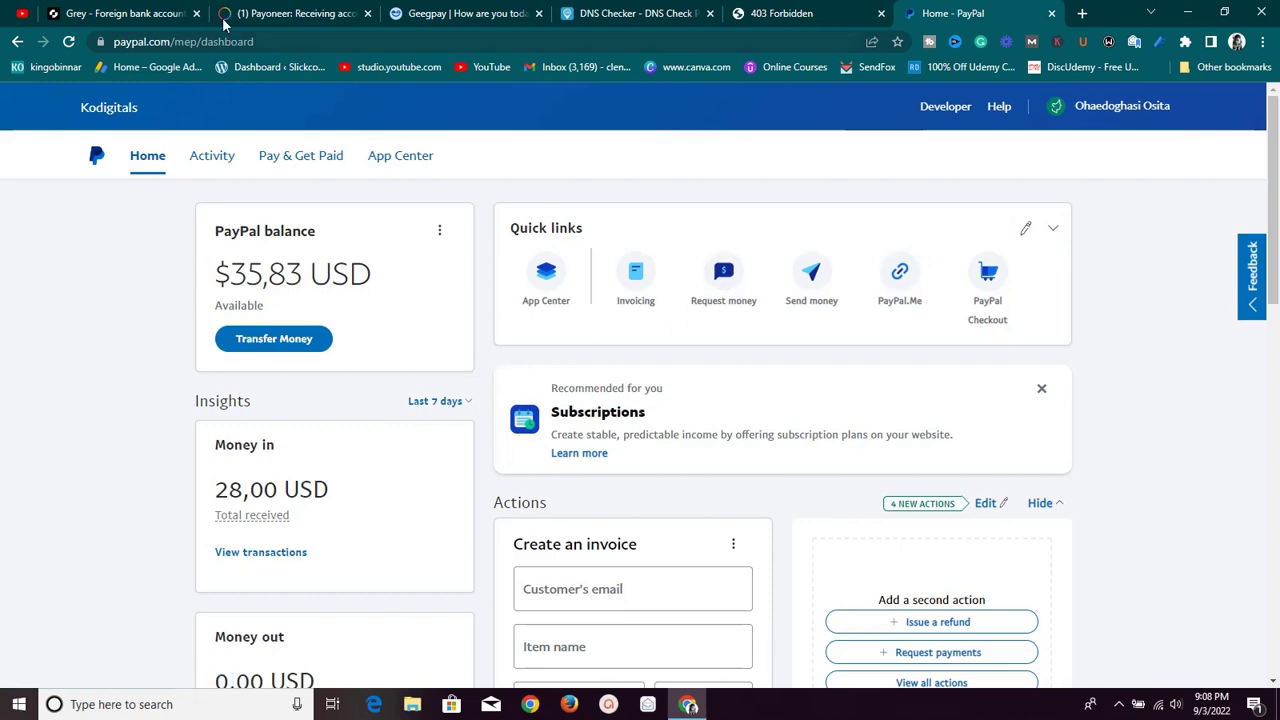
Step: Switch to Payoneer, close the USD account details and look over the home page's balances and transactions
click(280, 13)
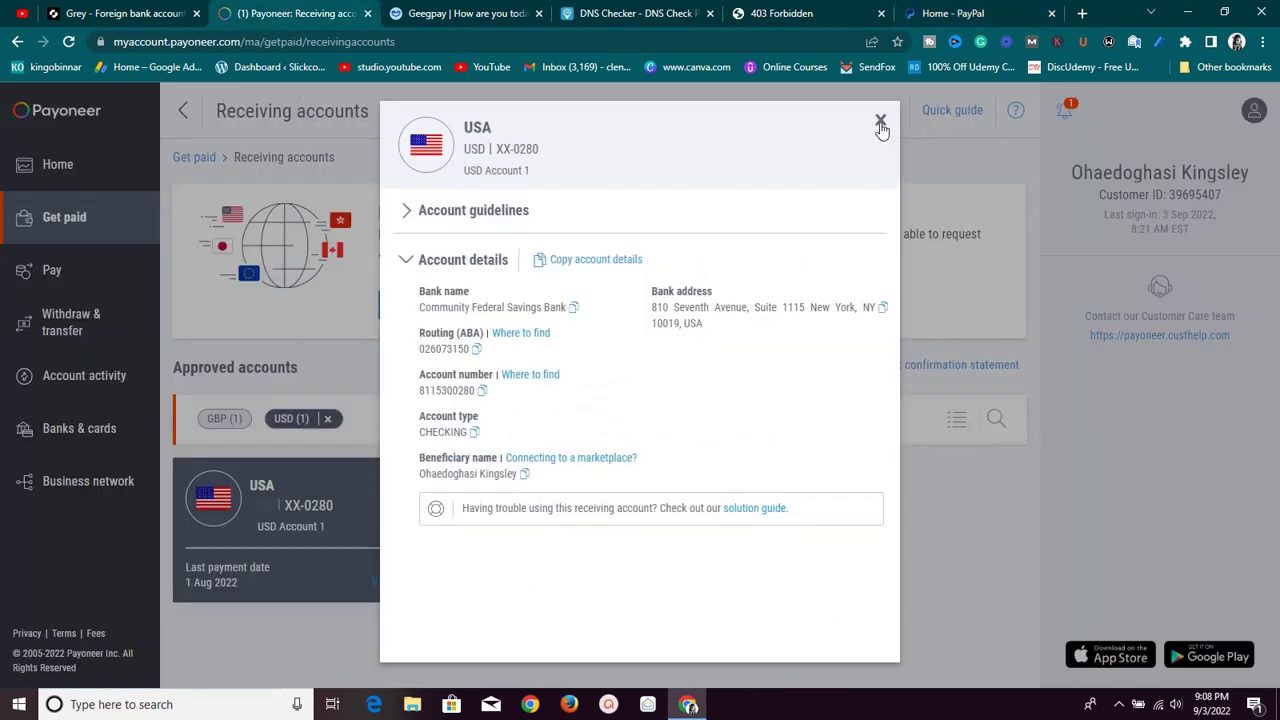
click(880, 122)
click(98, 180)
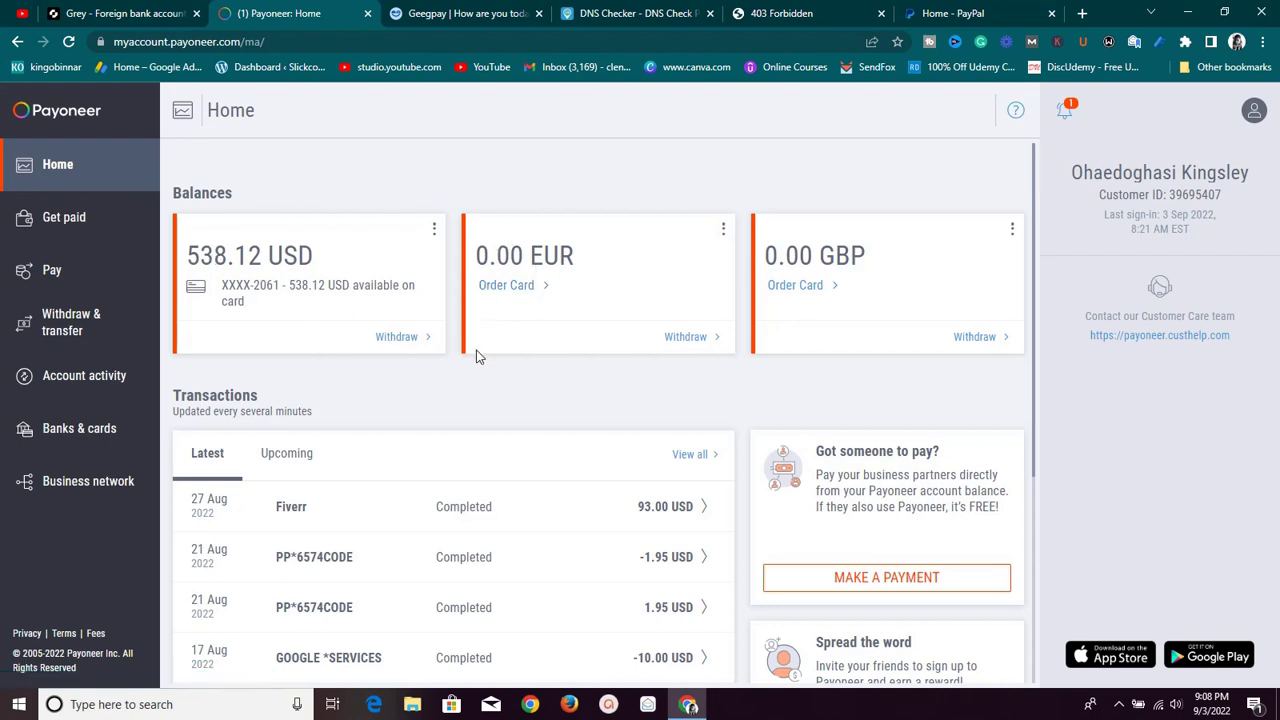
scroll(478, 360, down, 3)
scroll(485, 364, up, 3)
Step: Switch to PayPal, go to the wallet's banks and cards, and open the form for linking a new card
mouse_move(962, 12)
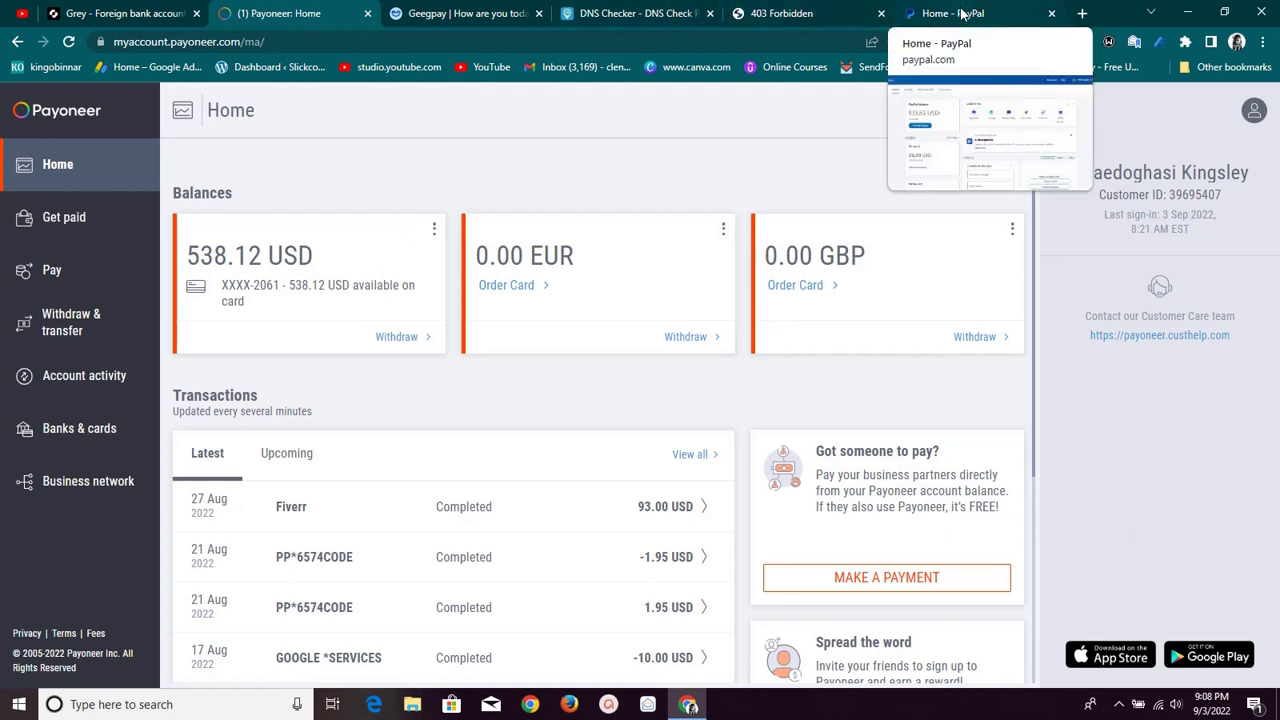
click(962, 12)
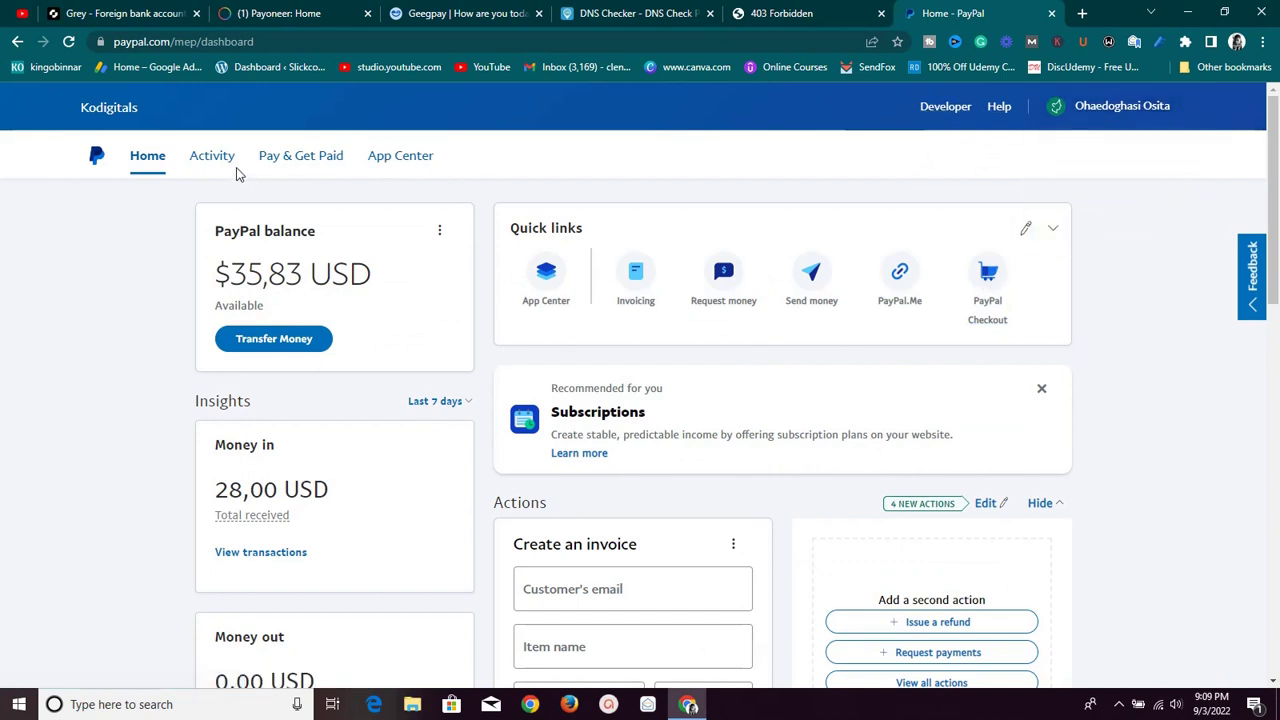
mouse_move(271, 163)
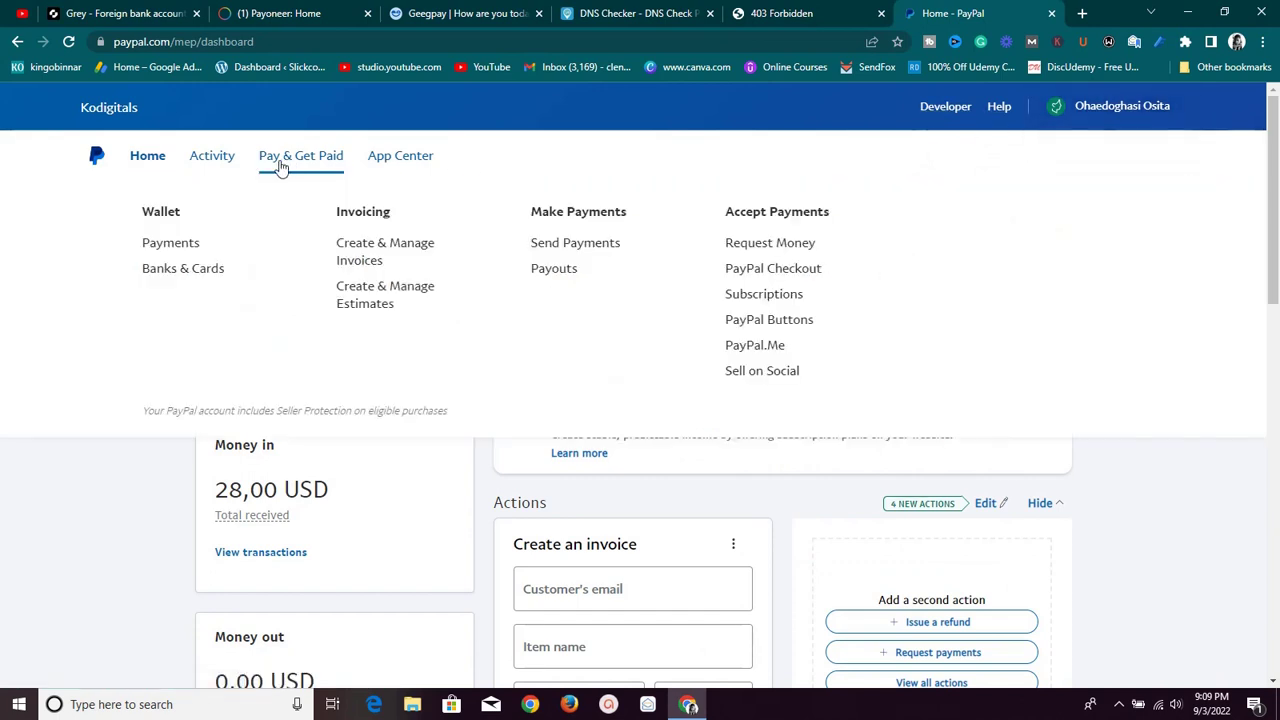
click(152, 271)
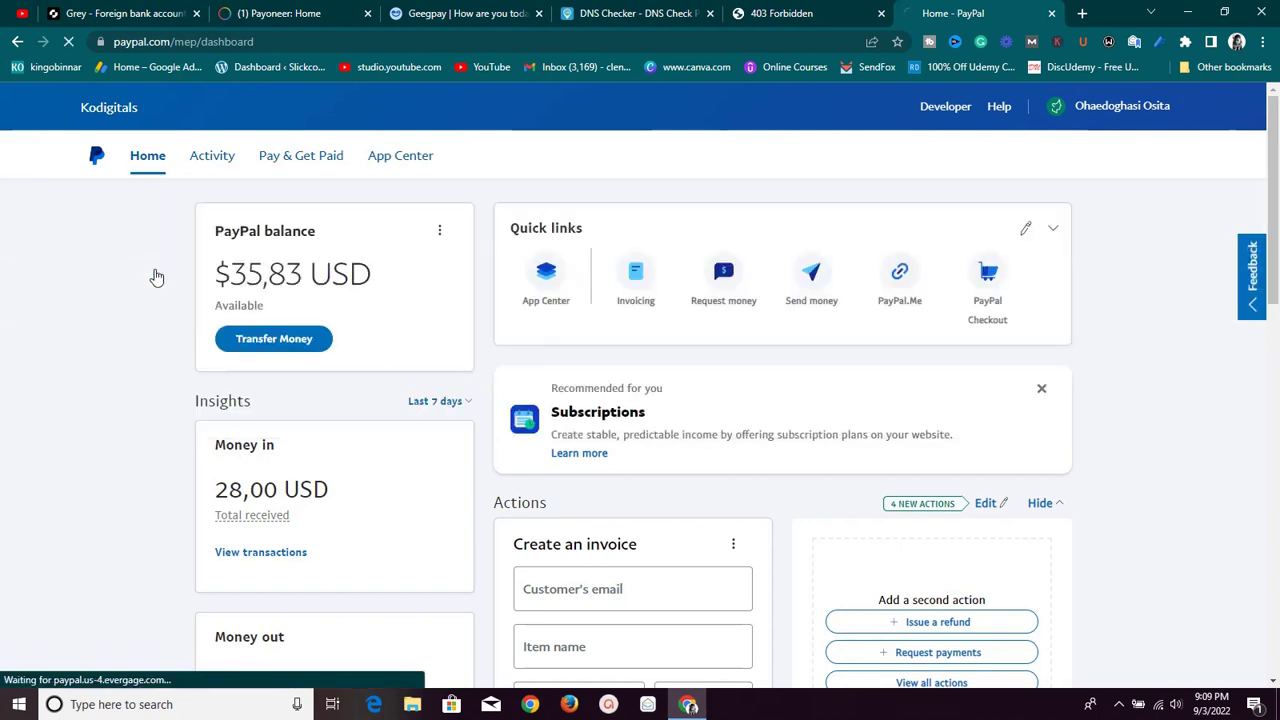
click(345, 274)
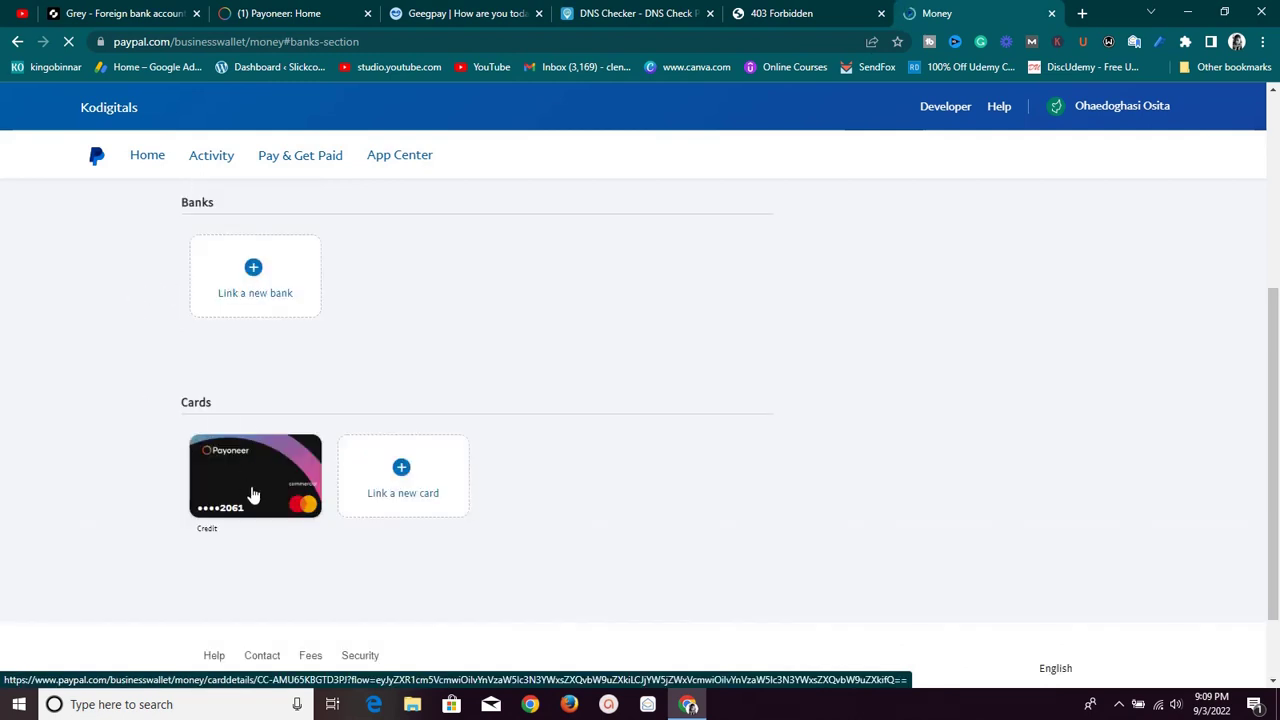
click(398, 495)
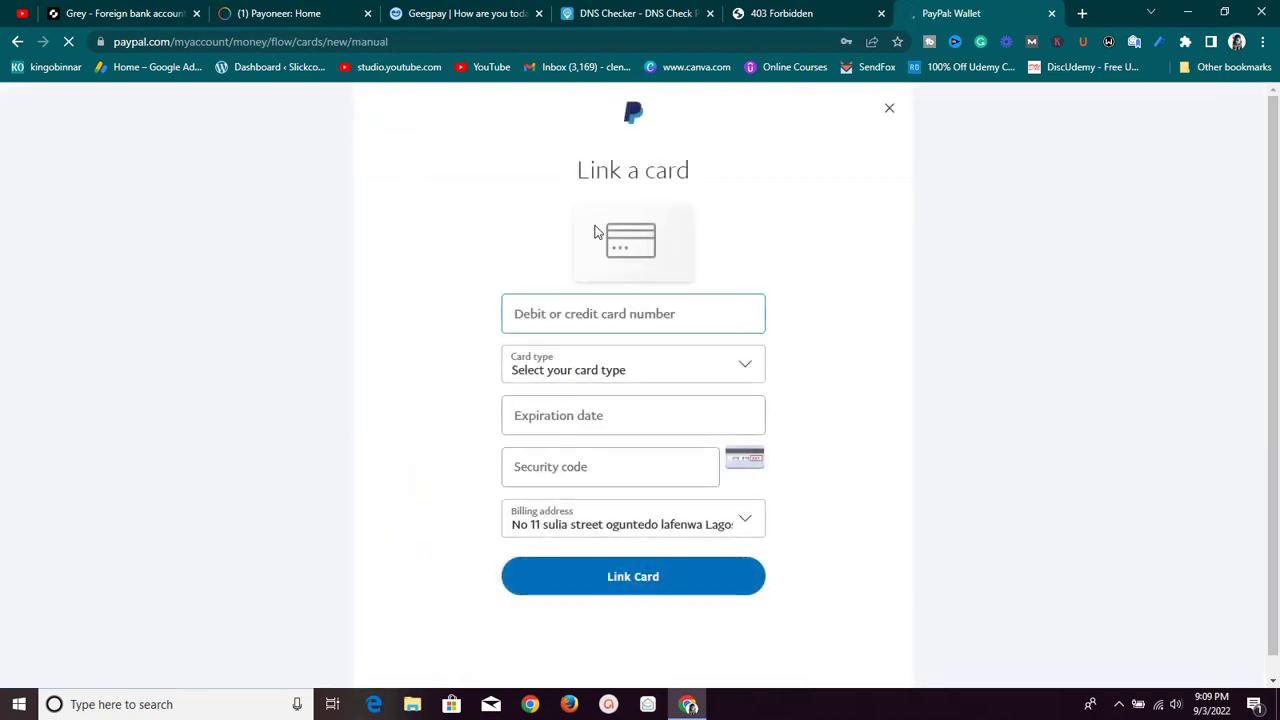
Step: Check the Payoneer home page again and switch to Geegpay's dashboard
click(272, 12)
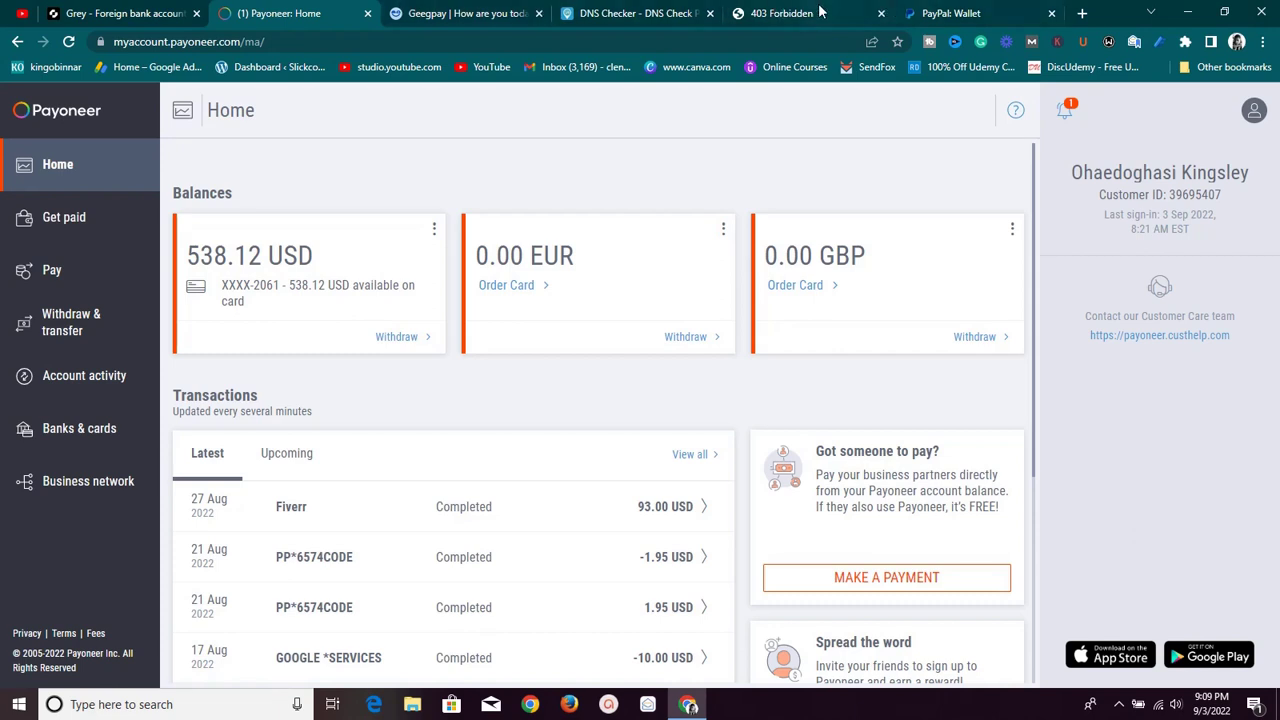
click(465, 10)
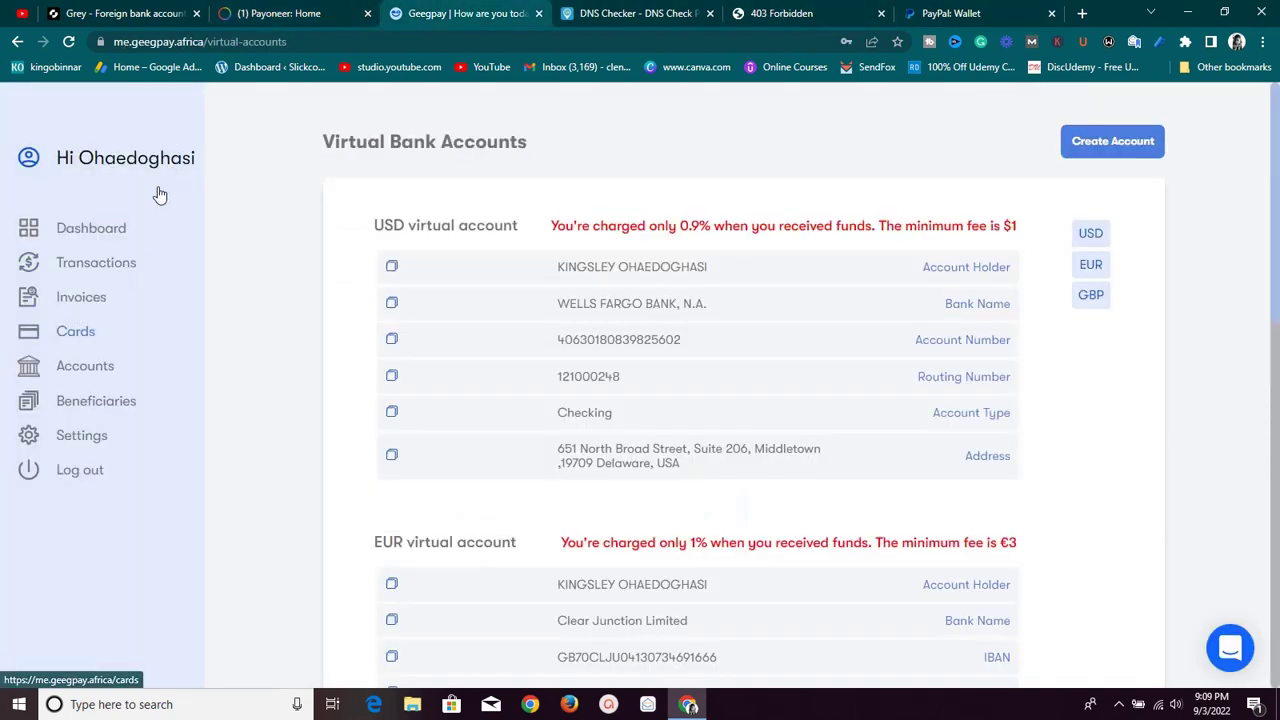
click(116, 229)
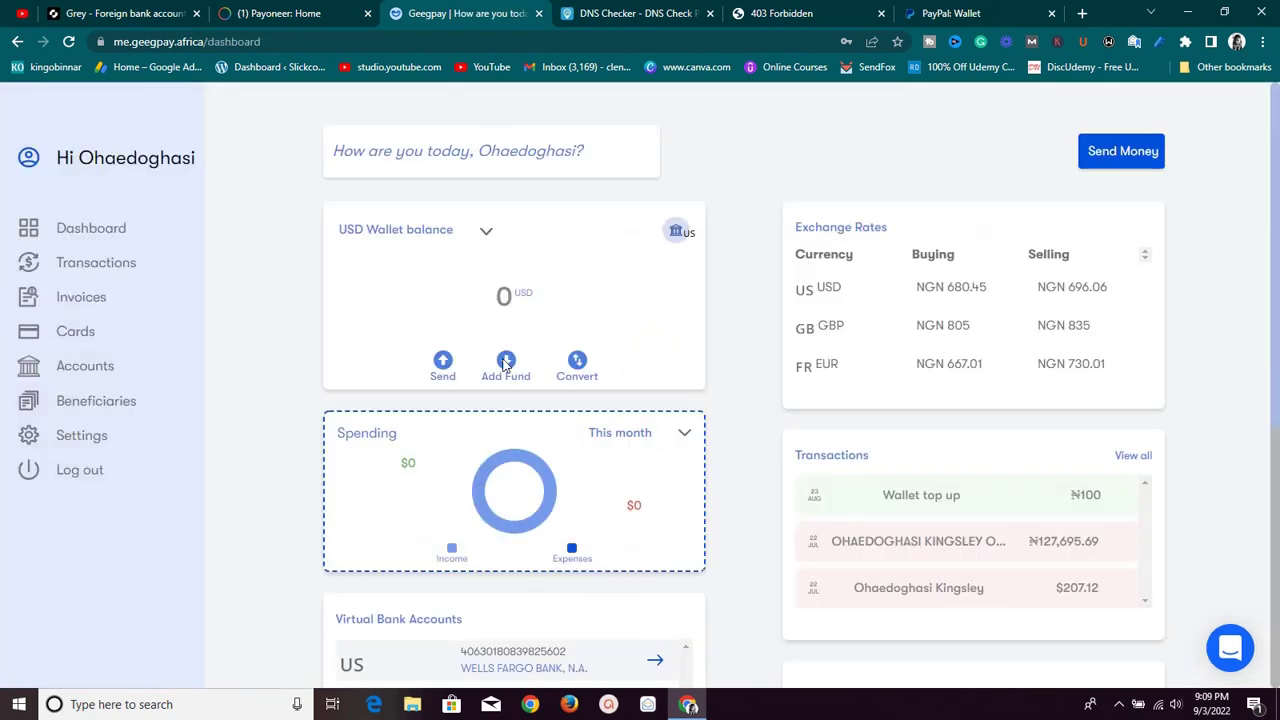
Step: Start creating a new card in Geegpay's cards section with the alias "cddd"
click(95, 340)
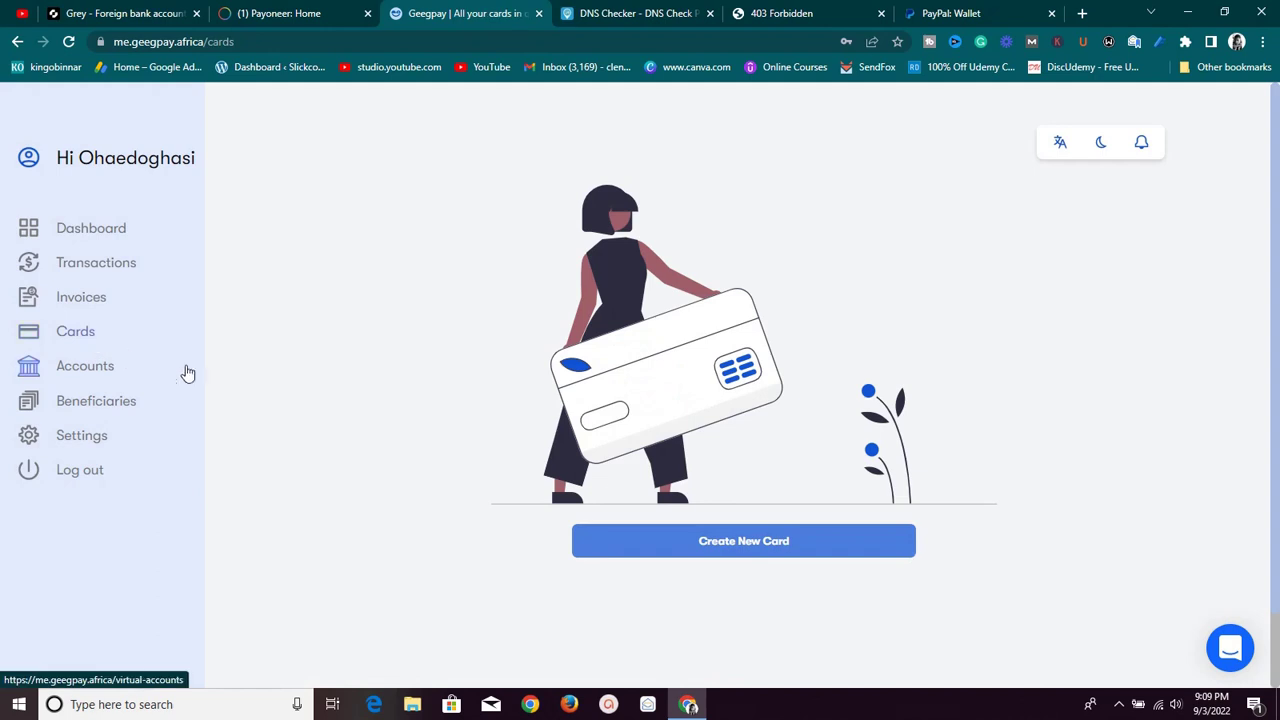
click(766, 546)
click(840, 209)
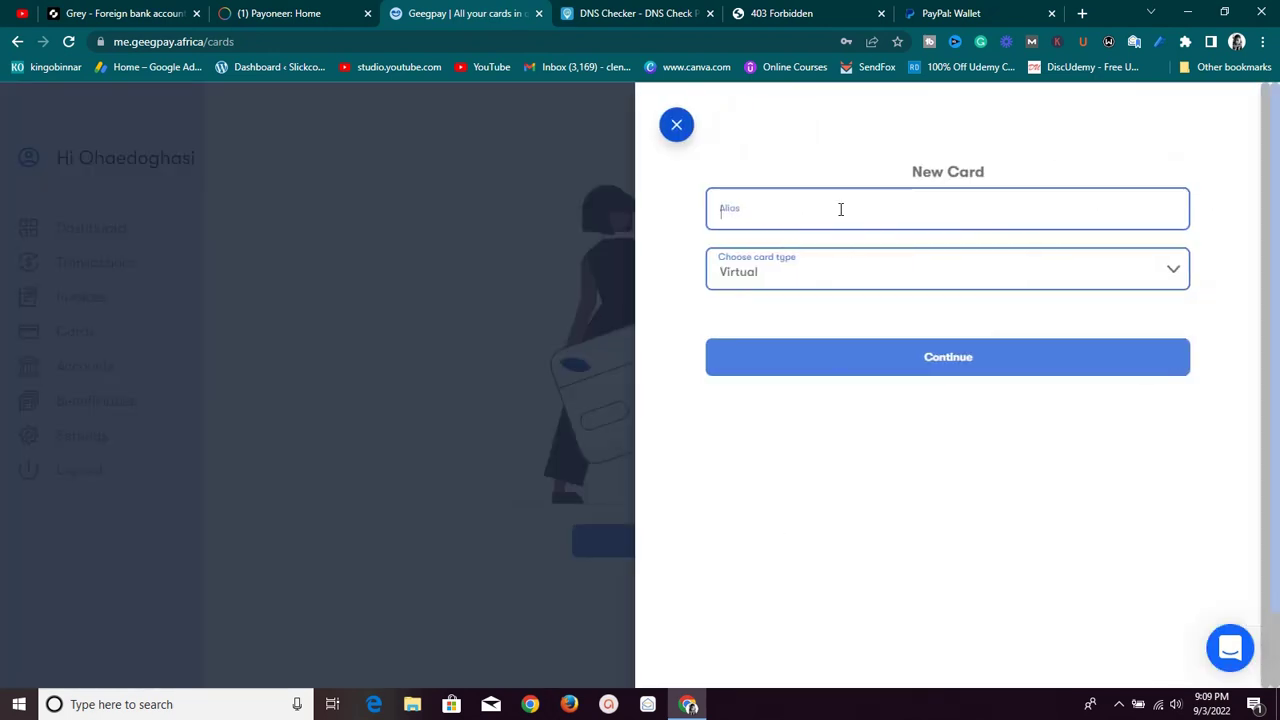
text(cddd)
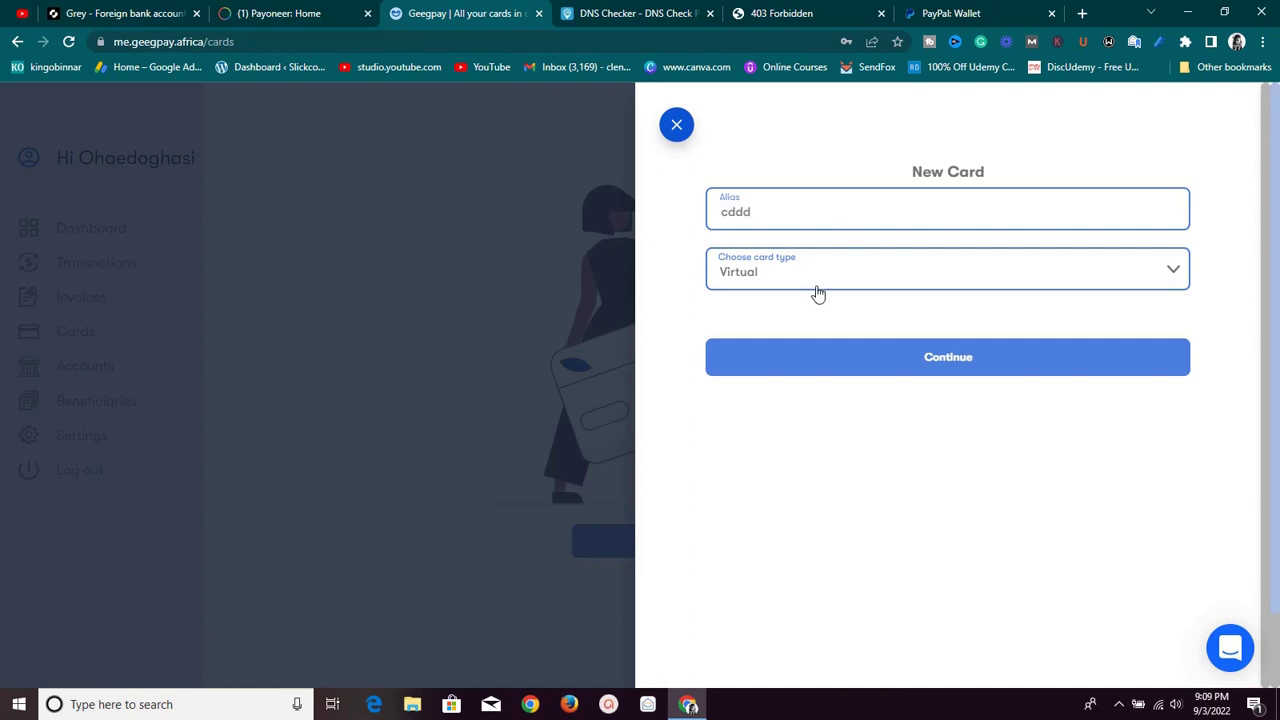
Step: Check the card type options, continue with Virtual, and review the wallets the card can be debited from
click(817, 289)
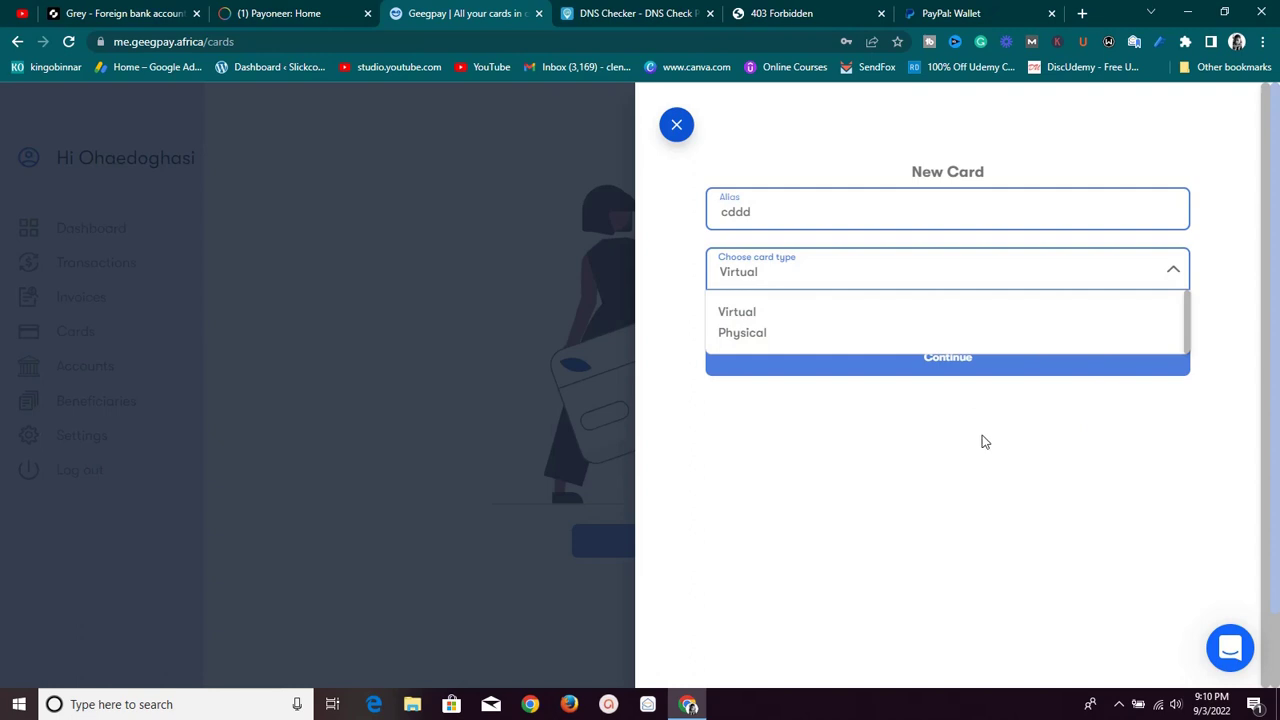
click(940, 410)
click(885, 371)
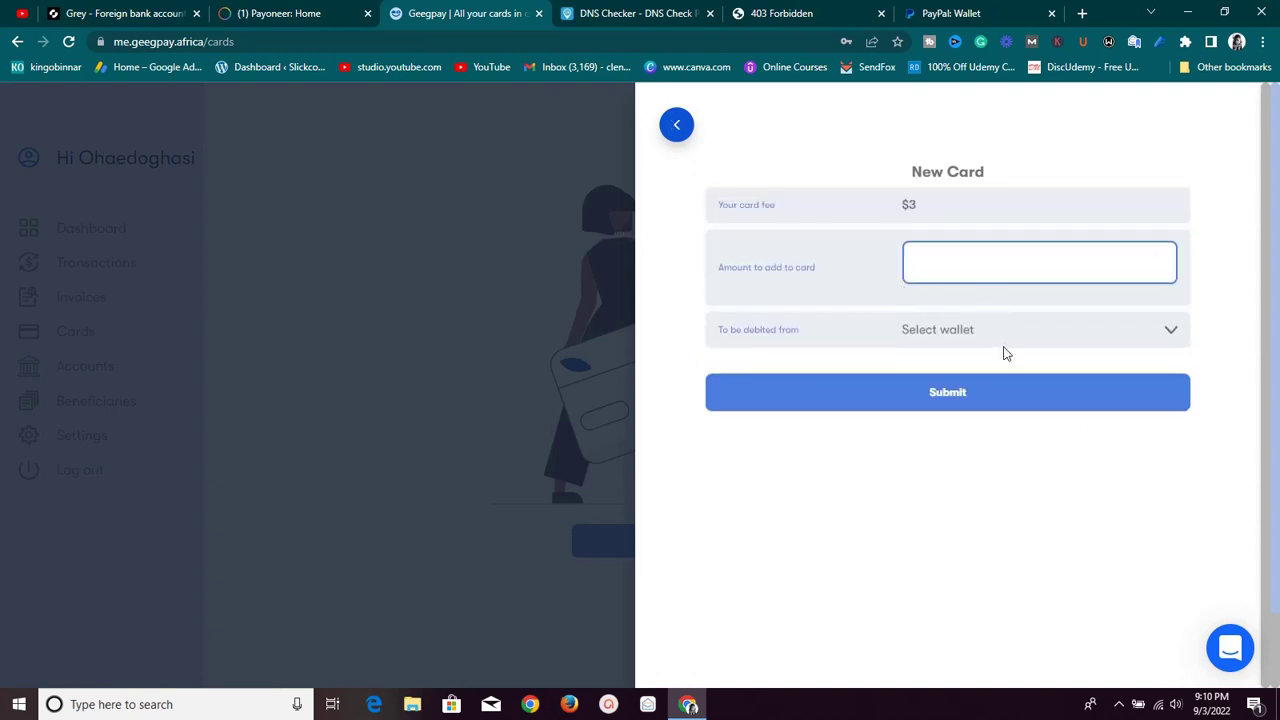
click(1156, 337)
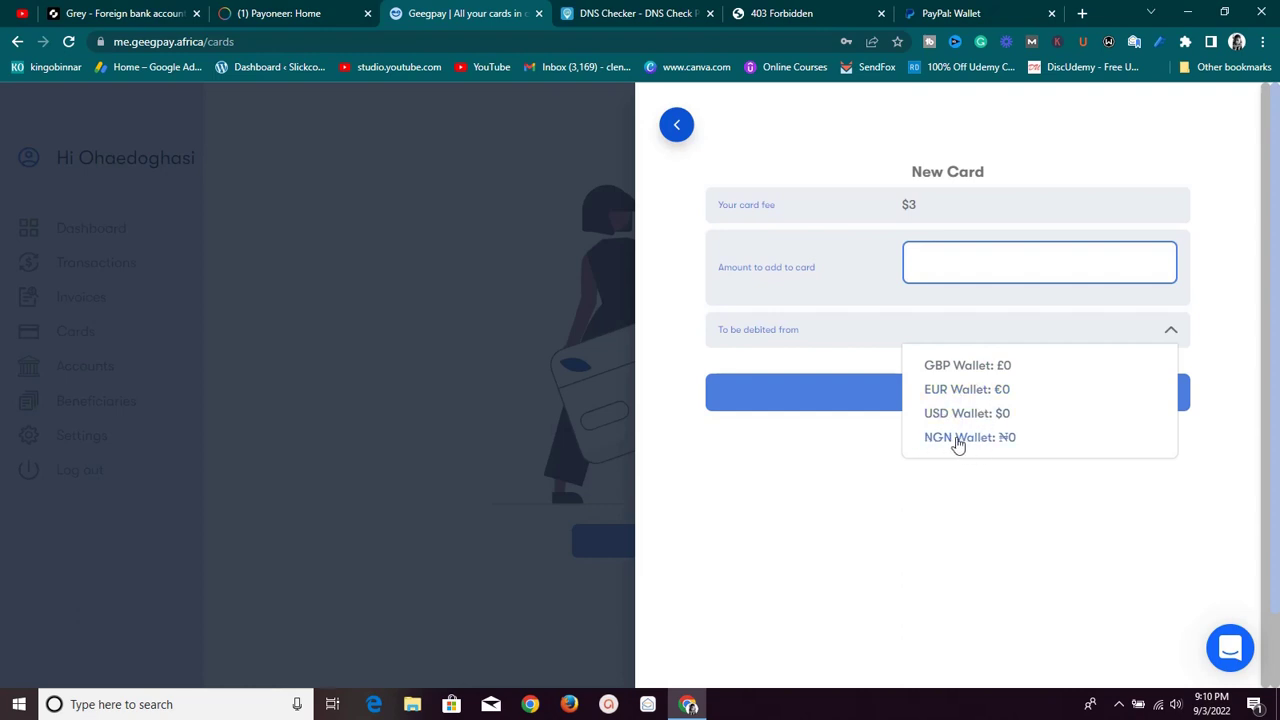
click(958, 257)
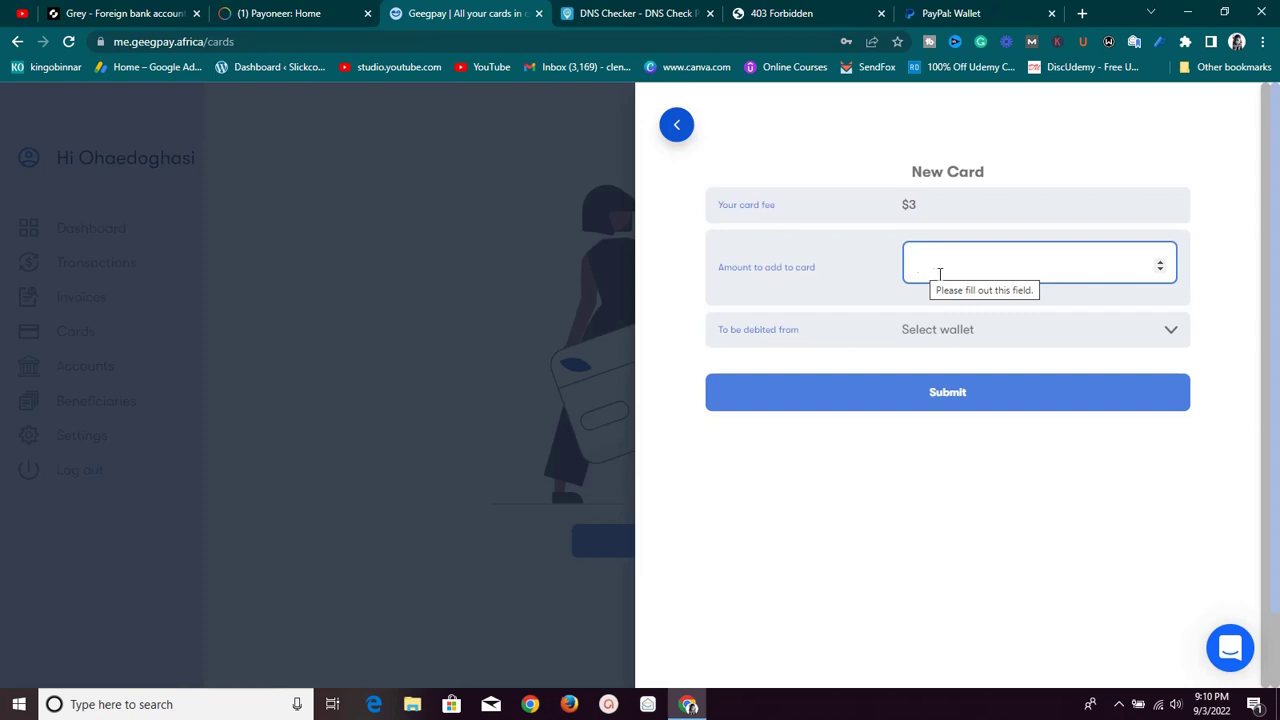
Step: Close Geegpay's new card form without submitting it and return to PayPal's form for linking a card
click(676, 127)
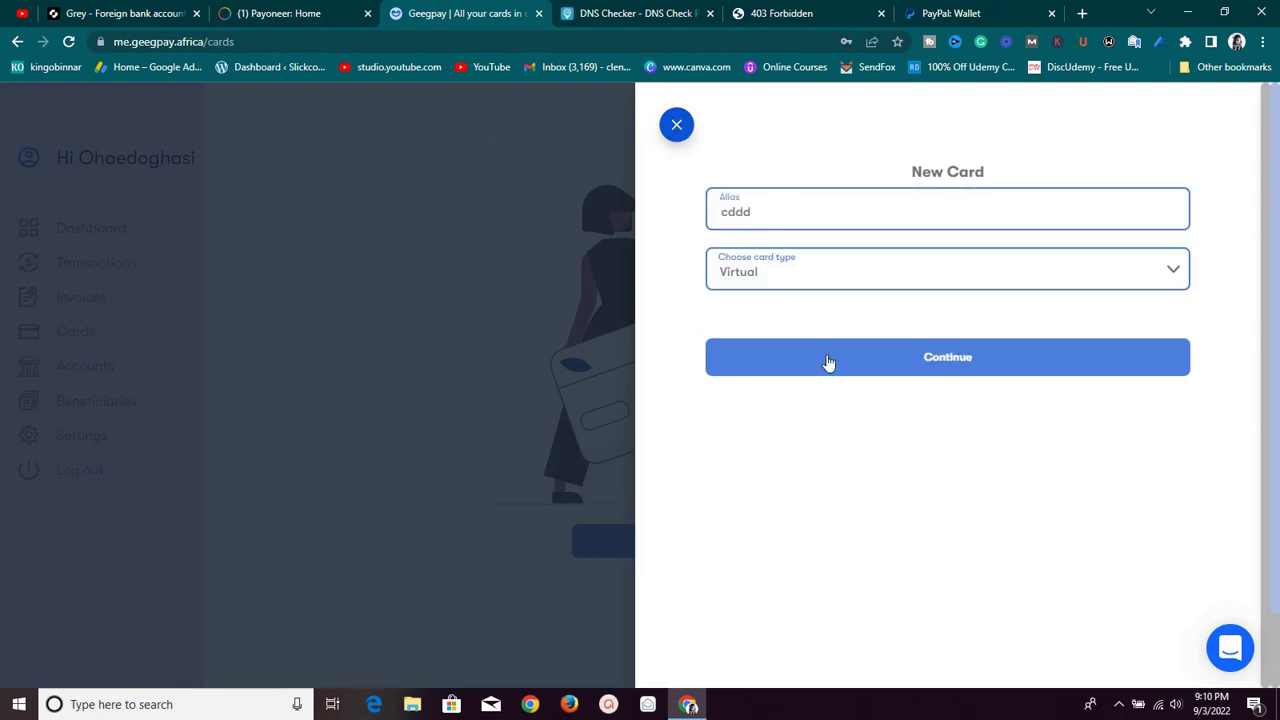
click(685, 127)
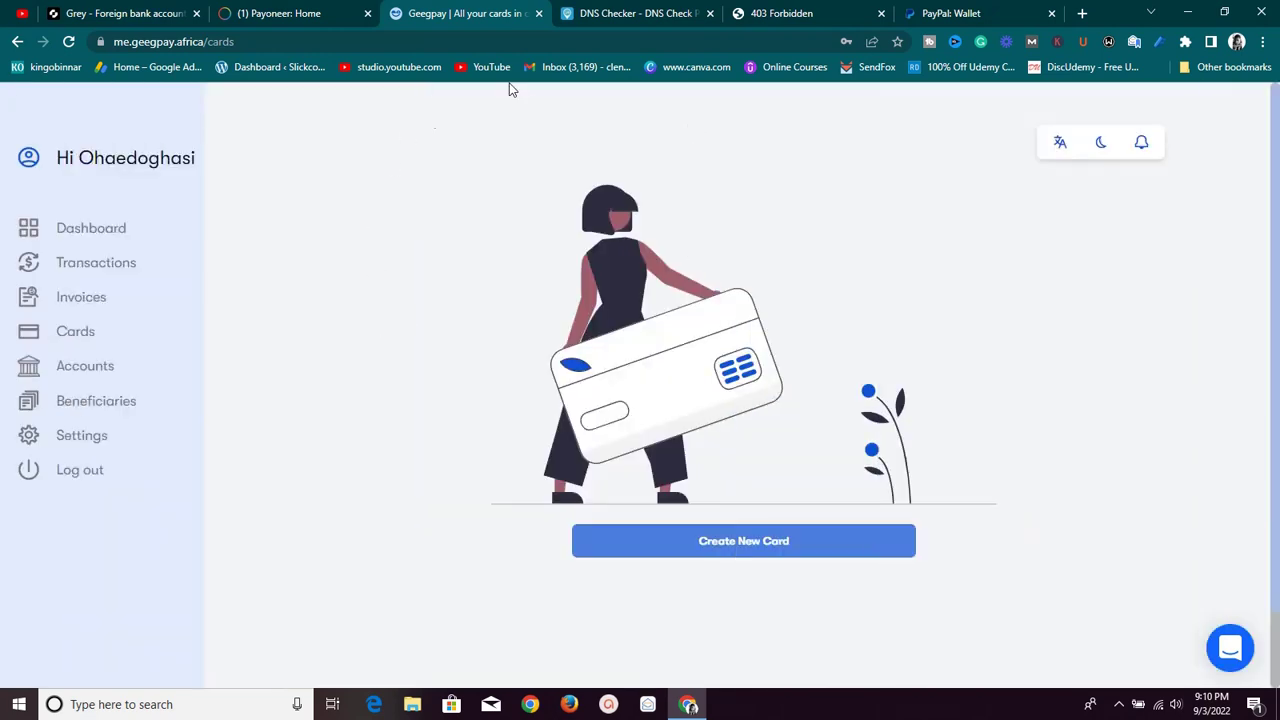
click(265, 13)
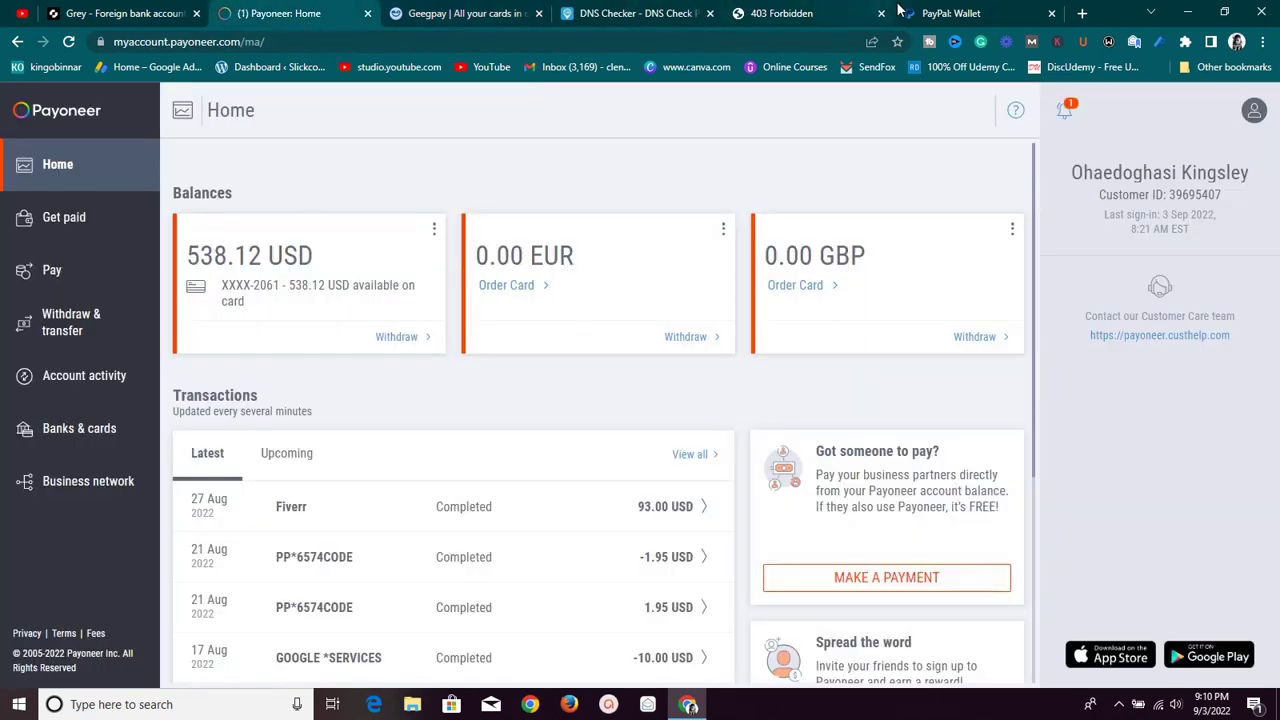
click(945, 13)
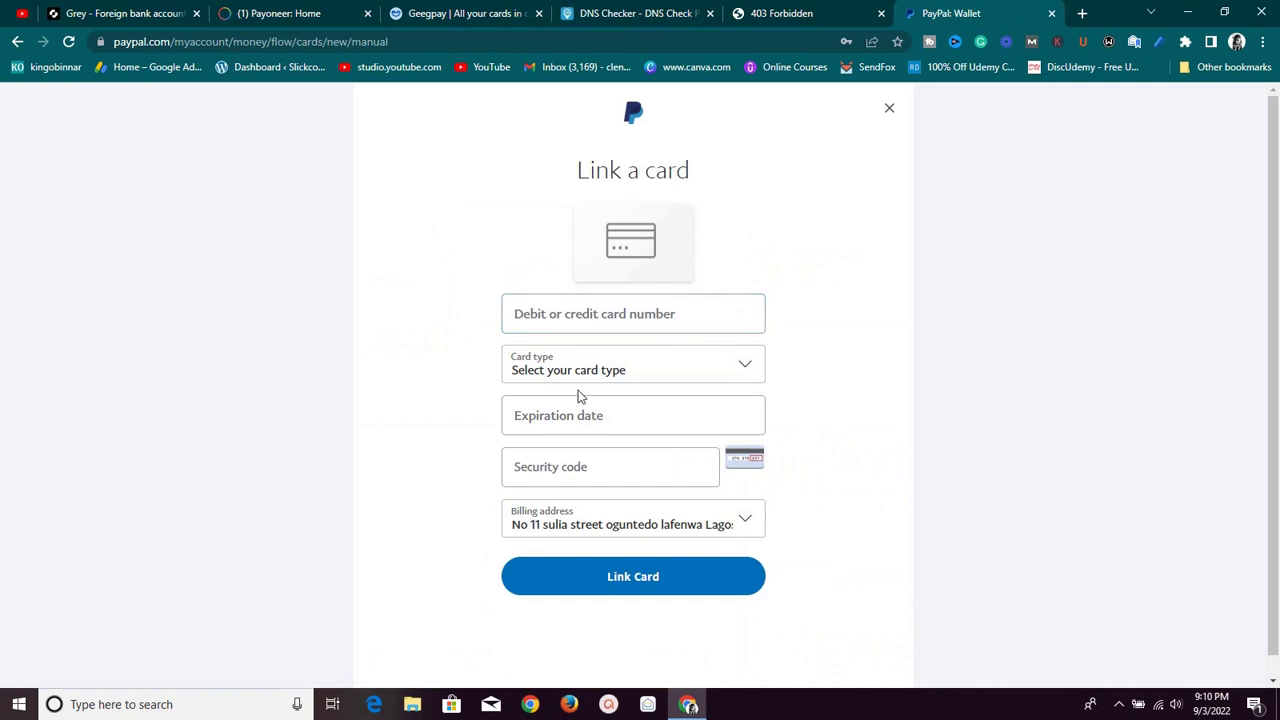
Step: Review the card number, card type, expiration date and security code fields, and close the card form without linking a card
click(577, 322)
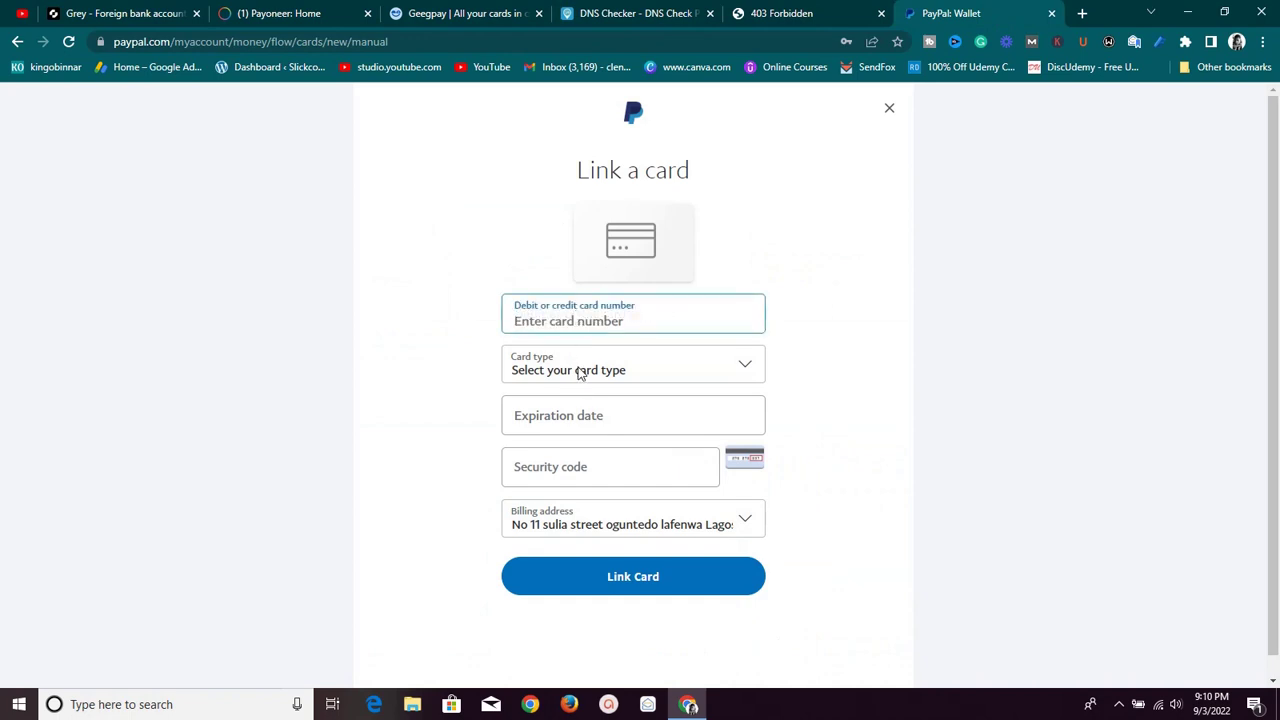
click(580, 372)
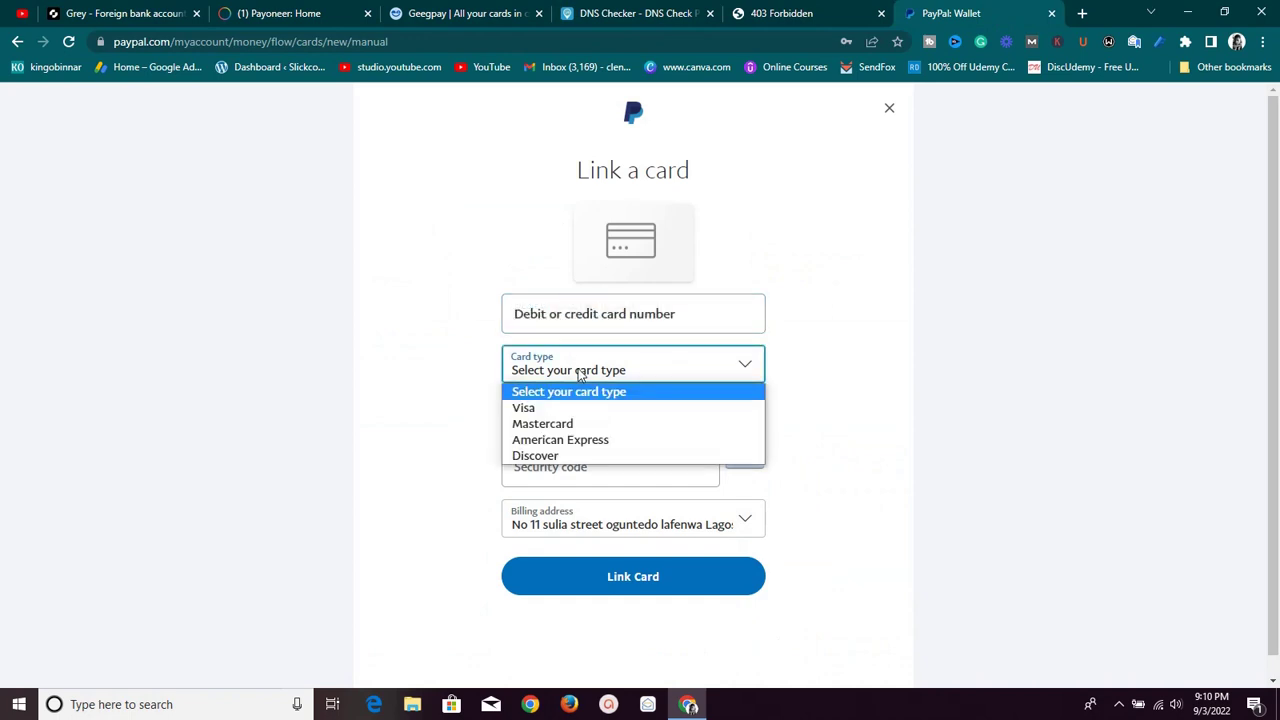
click(580, 373)
click(557, 434)
click(557, 472)
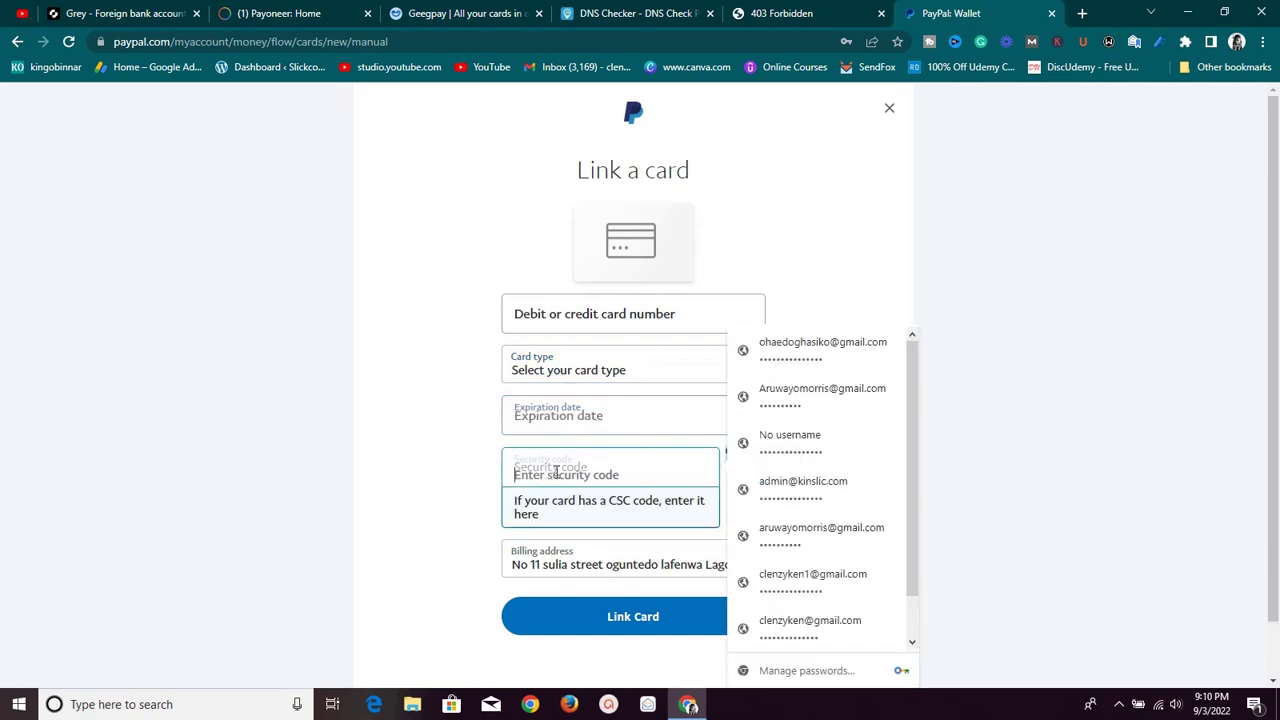
click(452, 475)
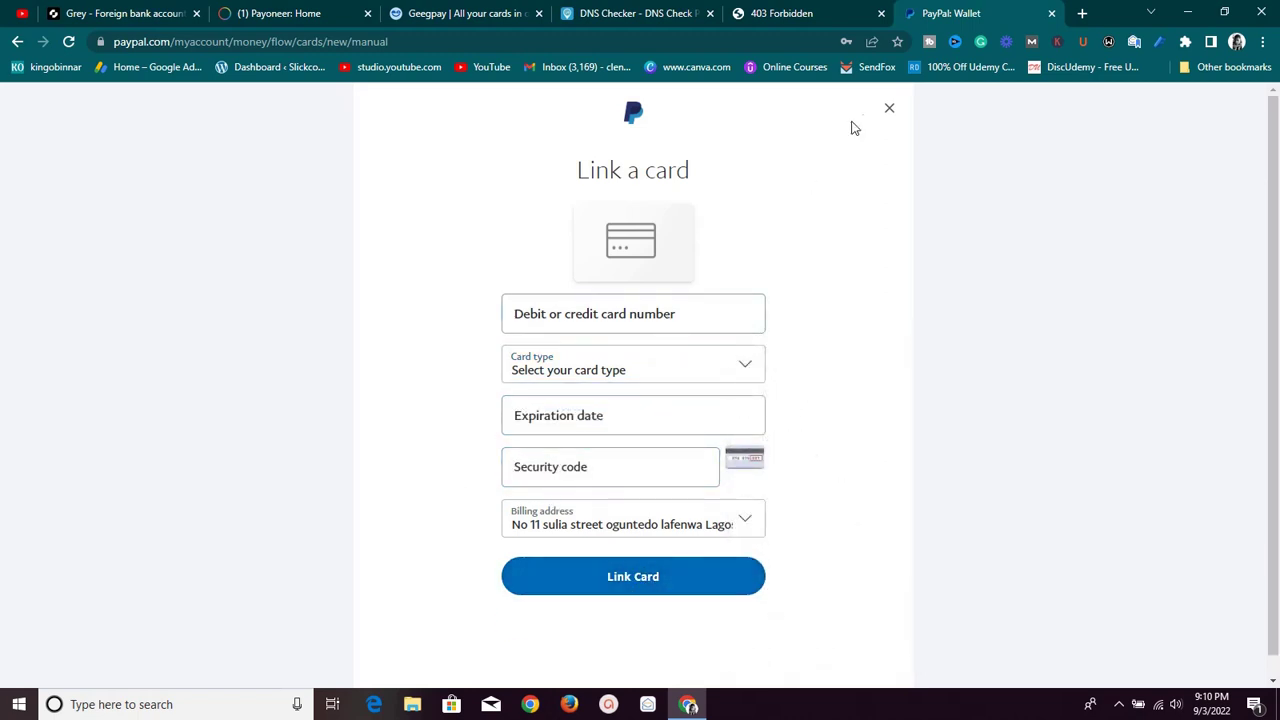
click(887, 110)
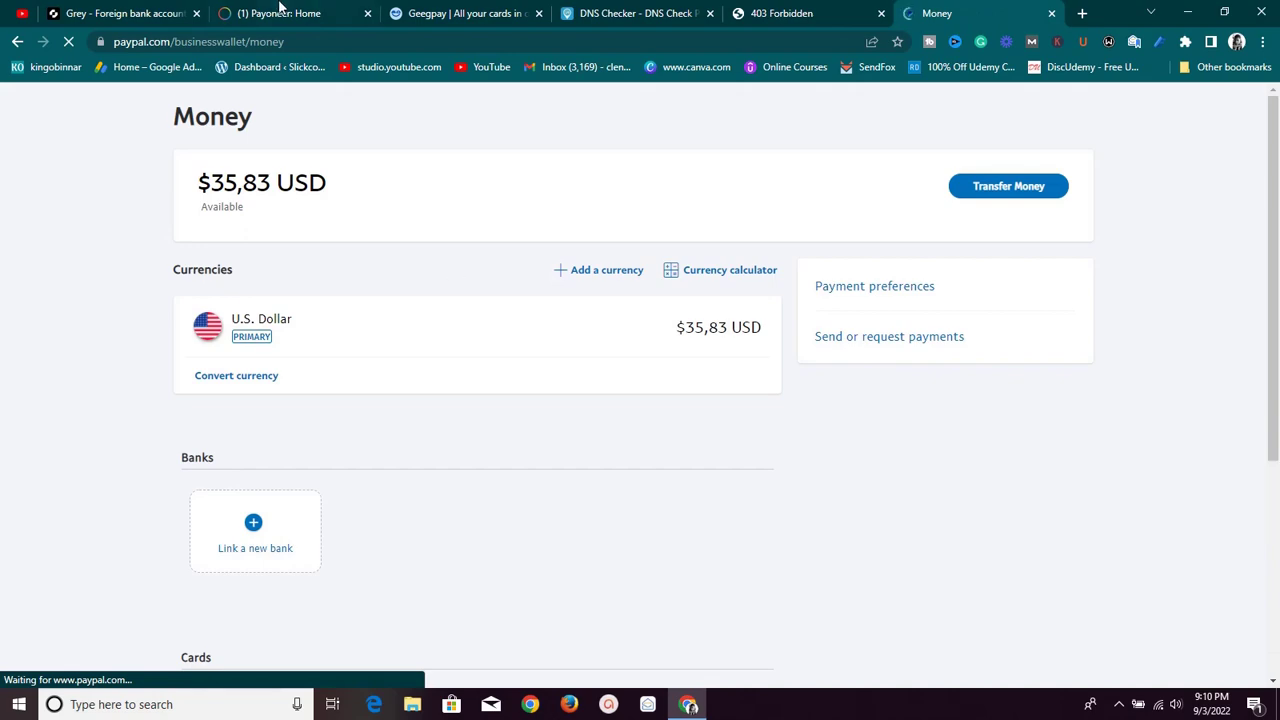
Step: Switch to Payoneer and review the balances and latest transactions on its home page
key(ctrl+3)
scroll(437, 320, down, 3)
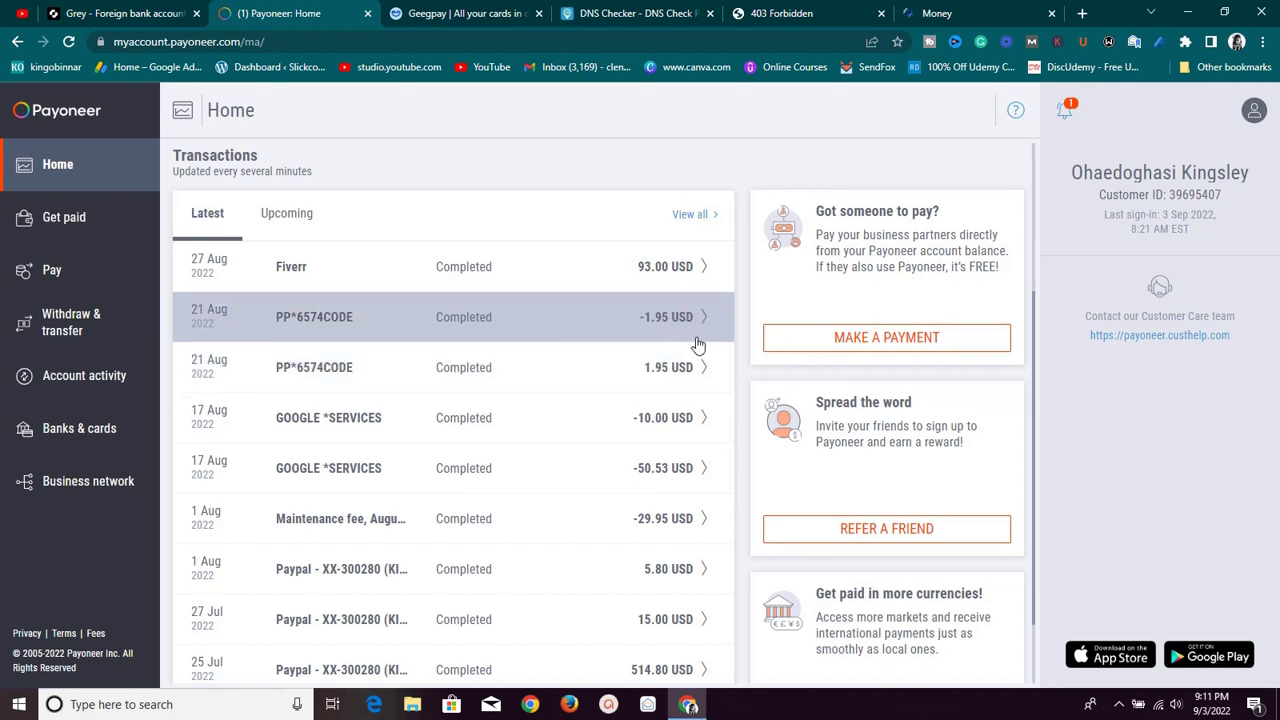
scroll(695, 360, up, 3)
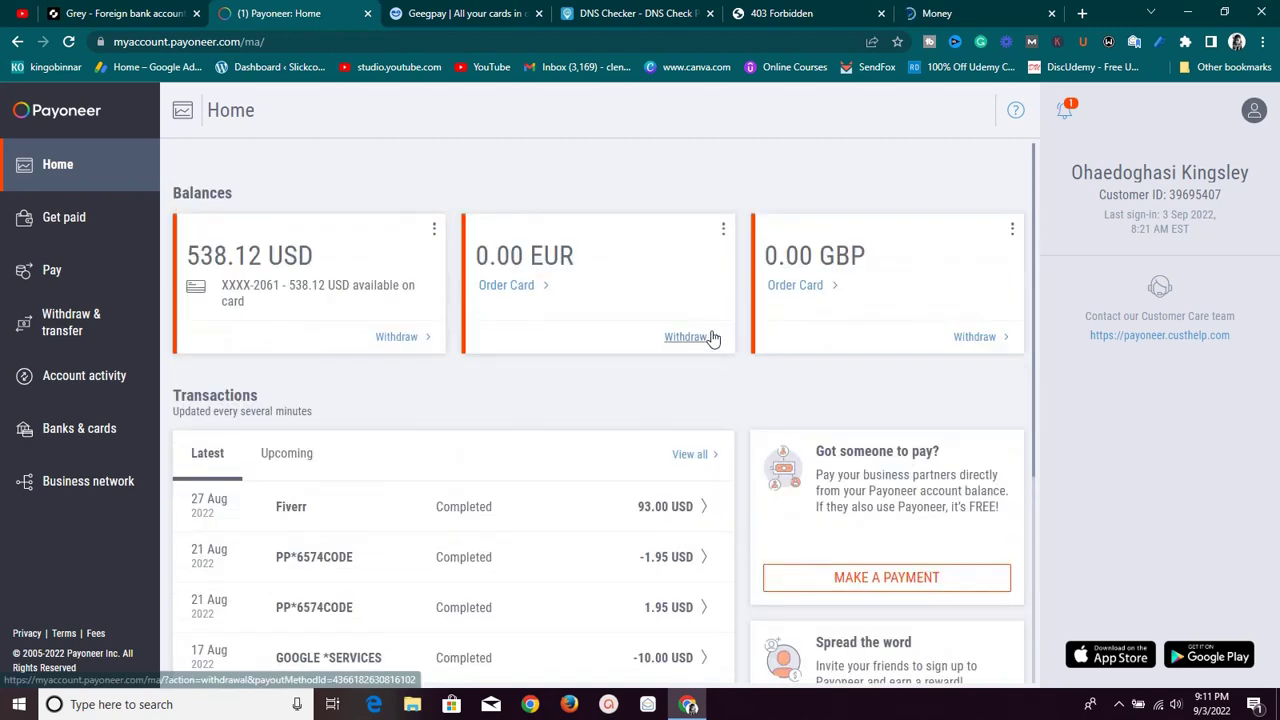
Step: Switch to PayPal and review the currencies, banks and cards on the Money page
click(977, 12)
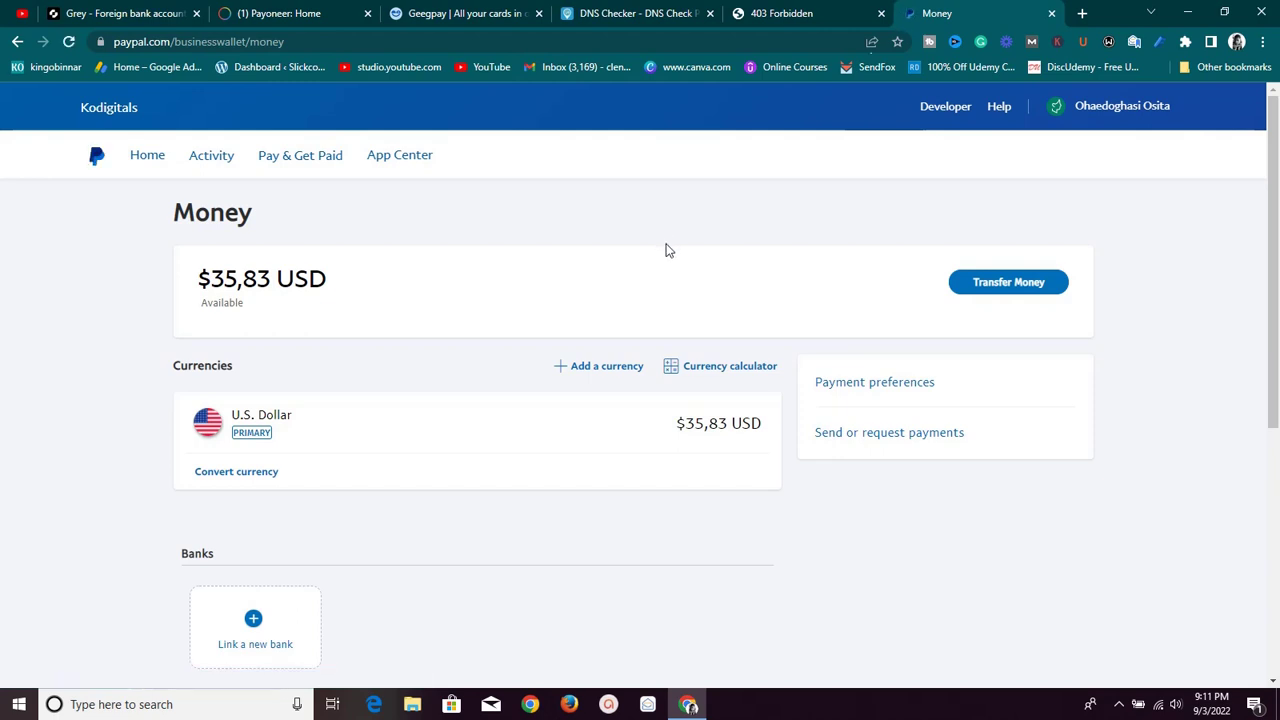
scroll(655, 255, down, 4)
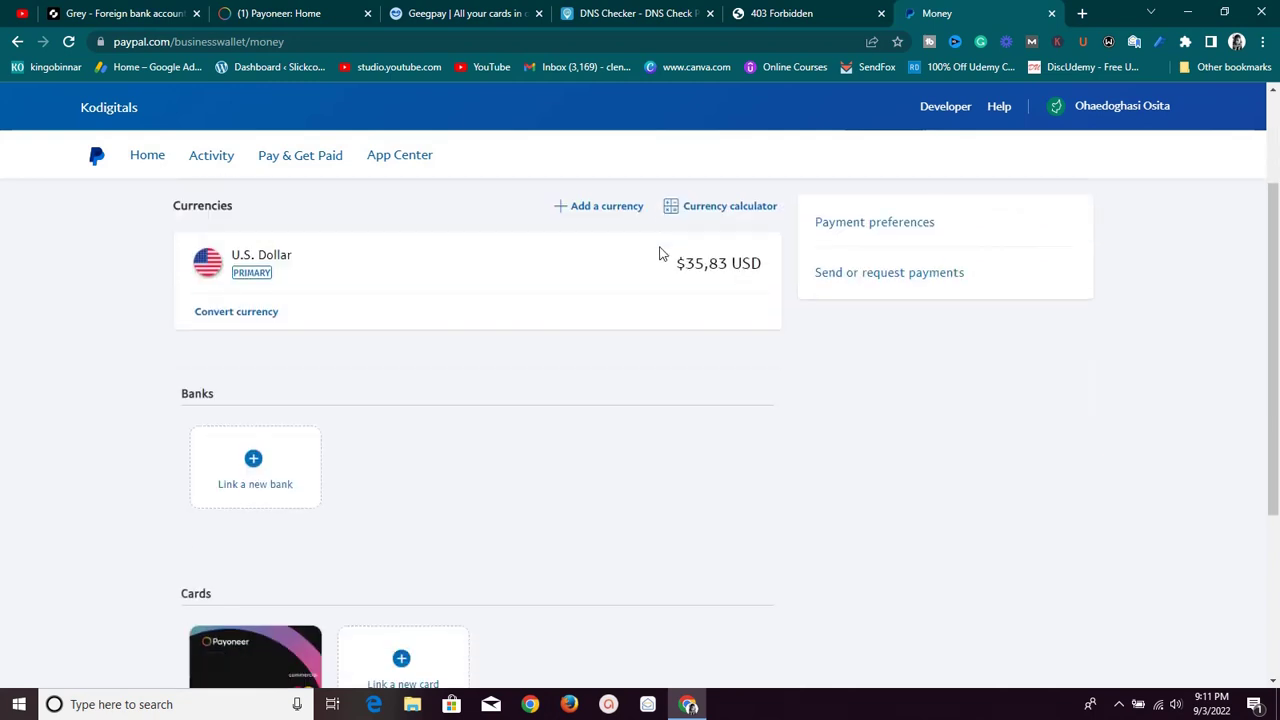
scroll(646, 262, up, 1)
scroll(646, 262, up, 3)
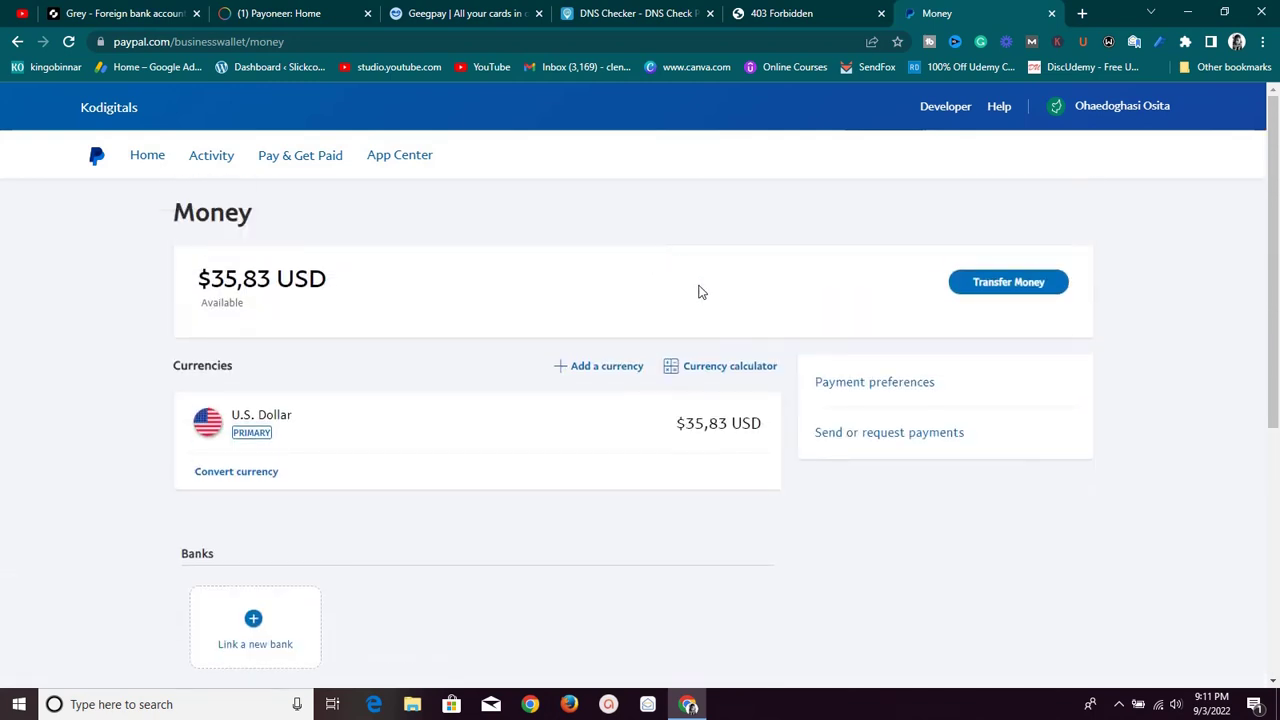
Step: Open the PayPal home page and look through the recent activity under Notifications
click(147, 157)
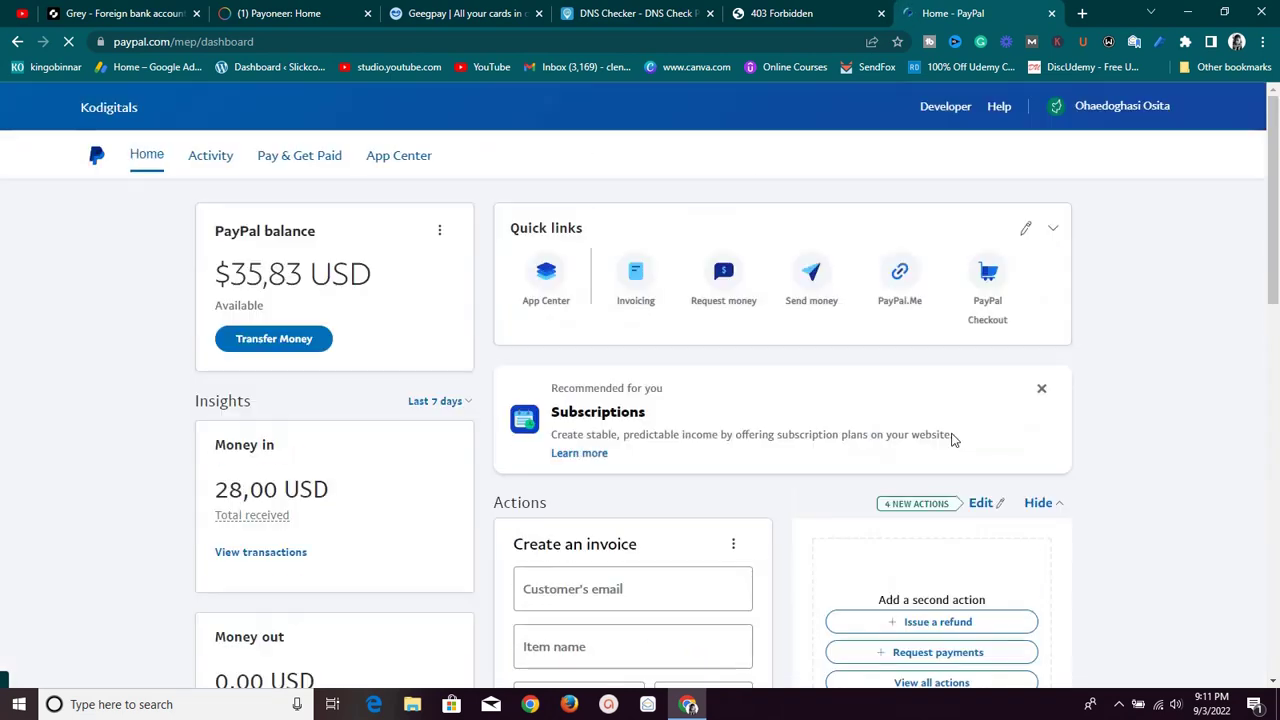
scroll(914, 417, down, 7)
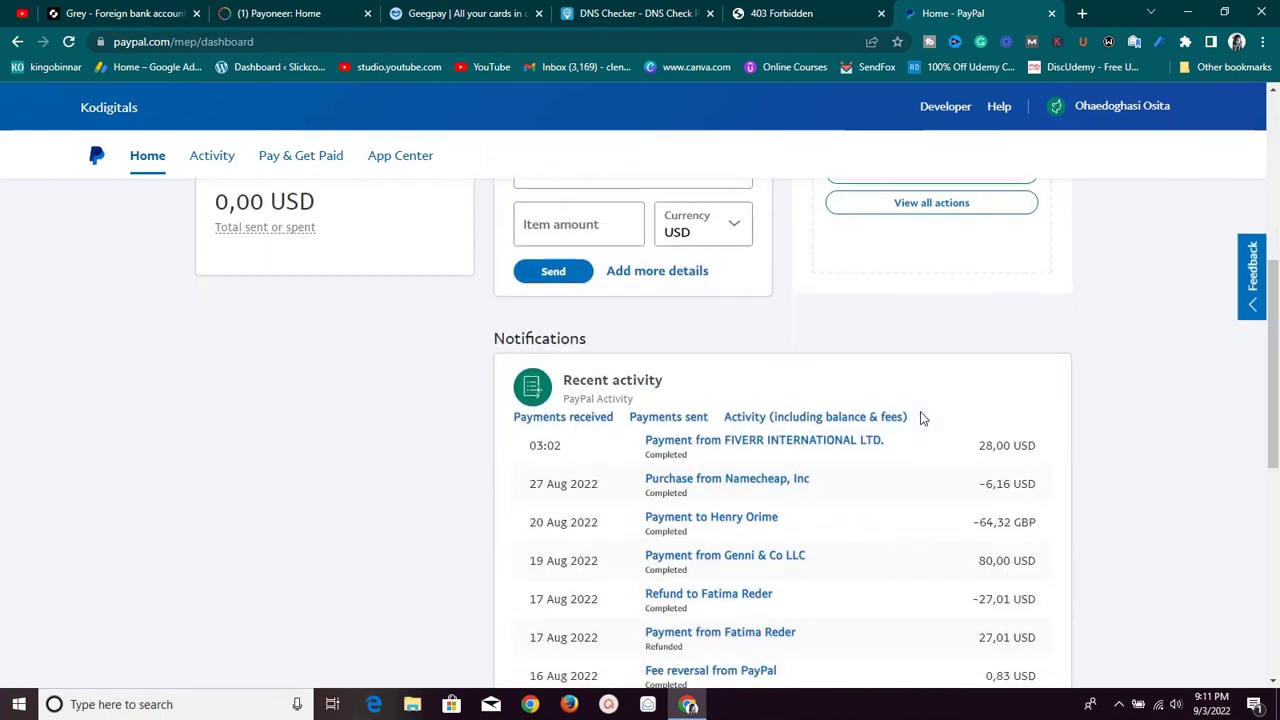
scroll(920, 417, down, 3)
scroll(920, 420, up, 5)
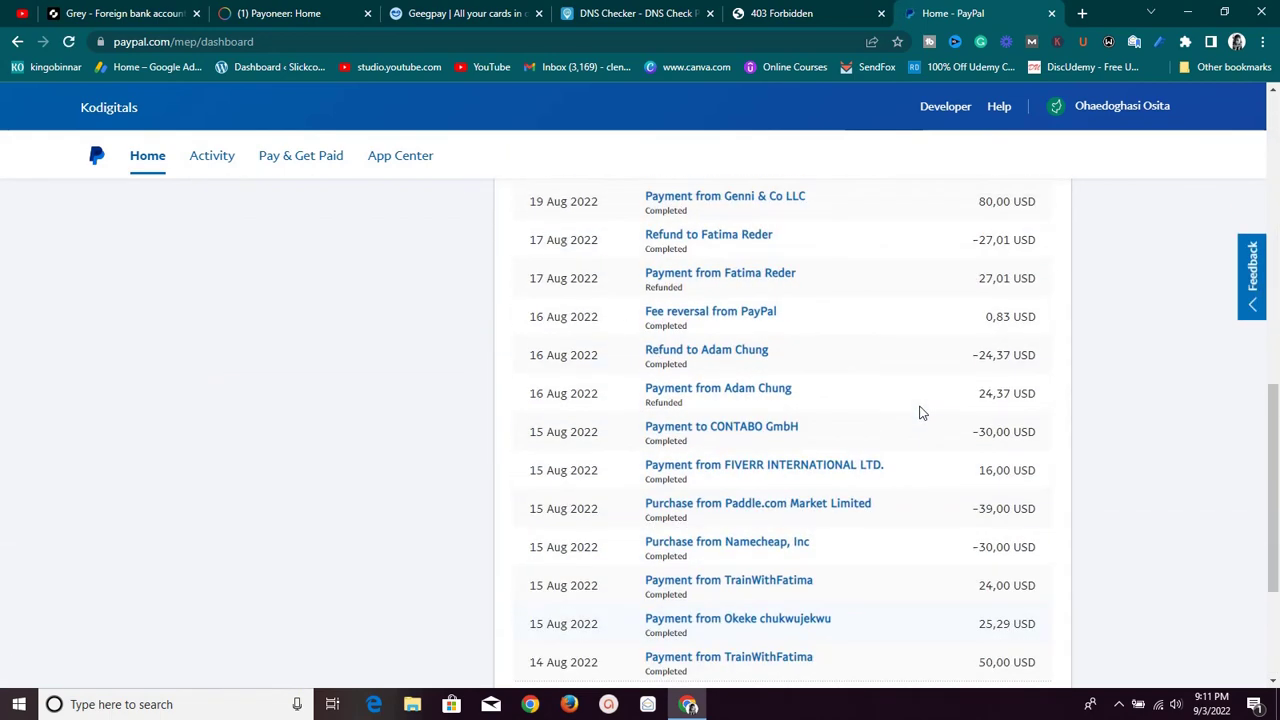
scroll(921, 406, up, 2)
scroll(920, 410, down, 4)
scroll(918, 414, up, 8)
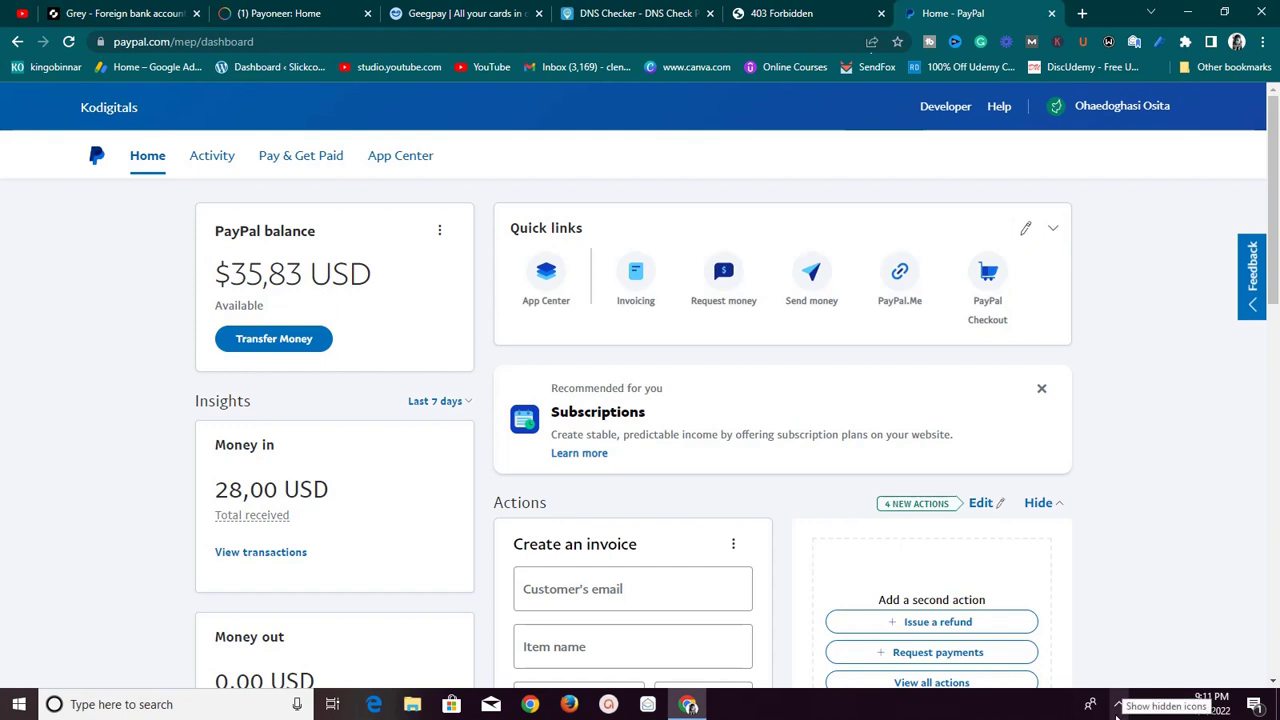
scroll(1081, 524, down, 2)
scroll(1081, 524, up, 2)
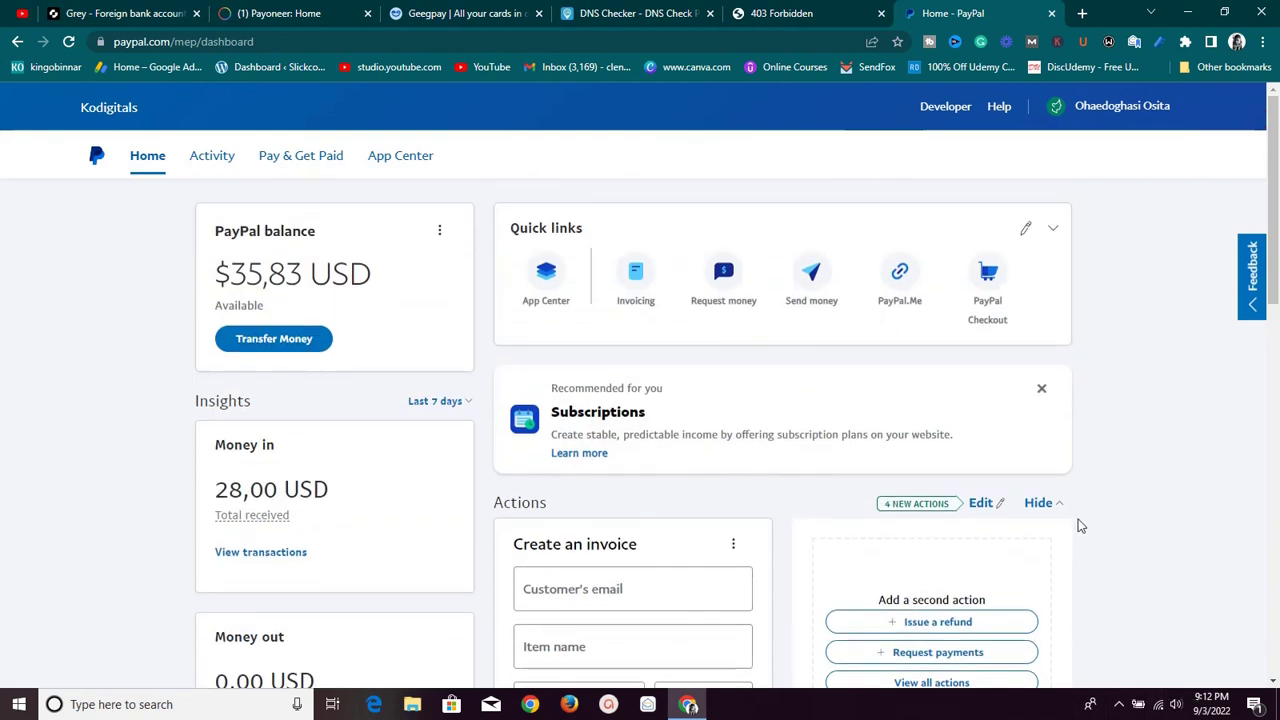
click(1118, 704)
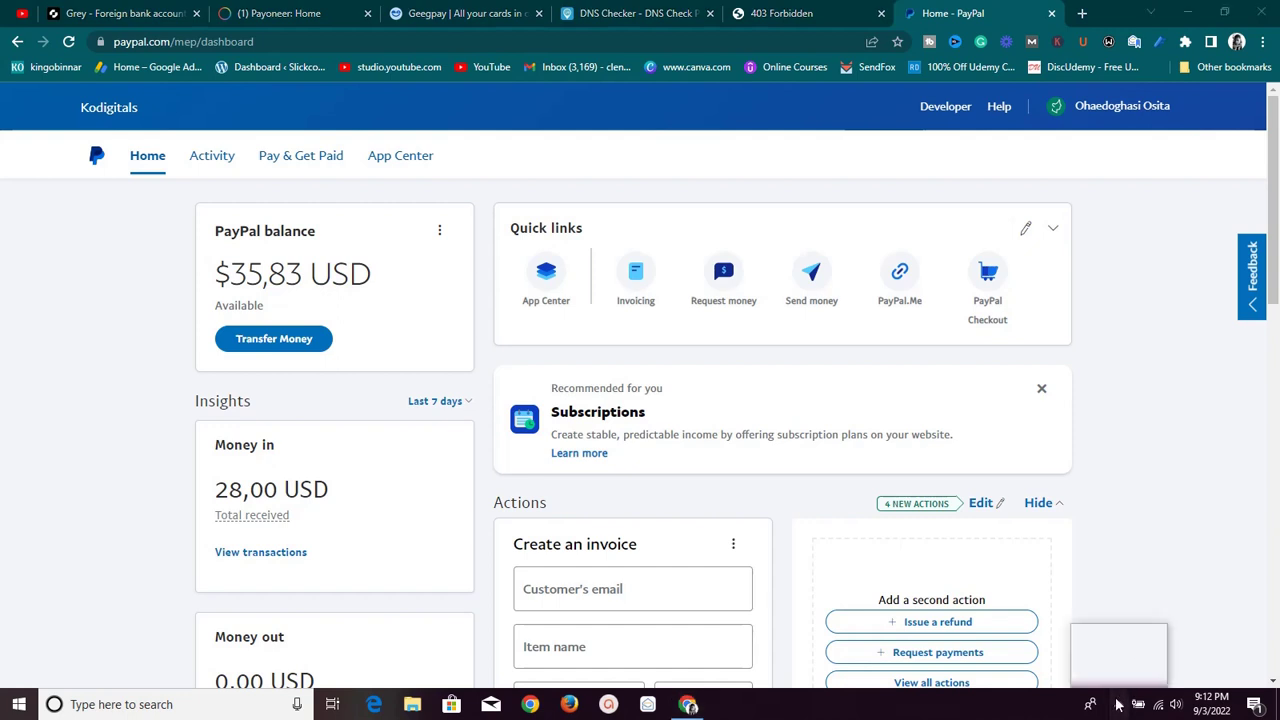
click(1118, 673)
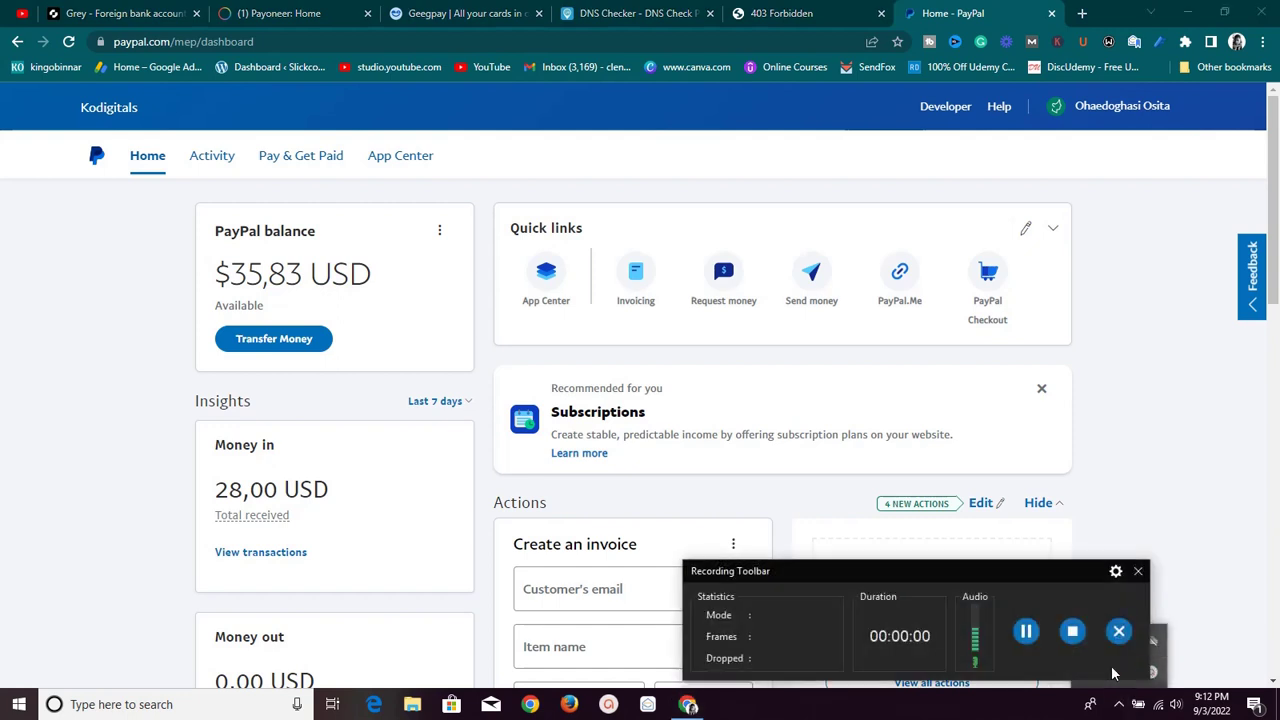